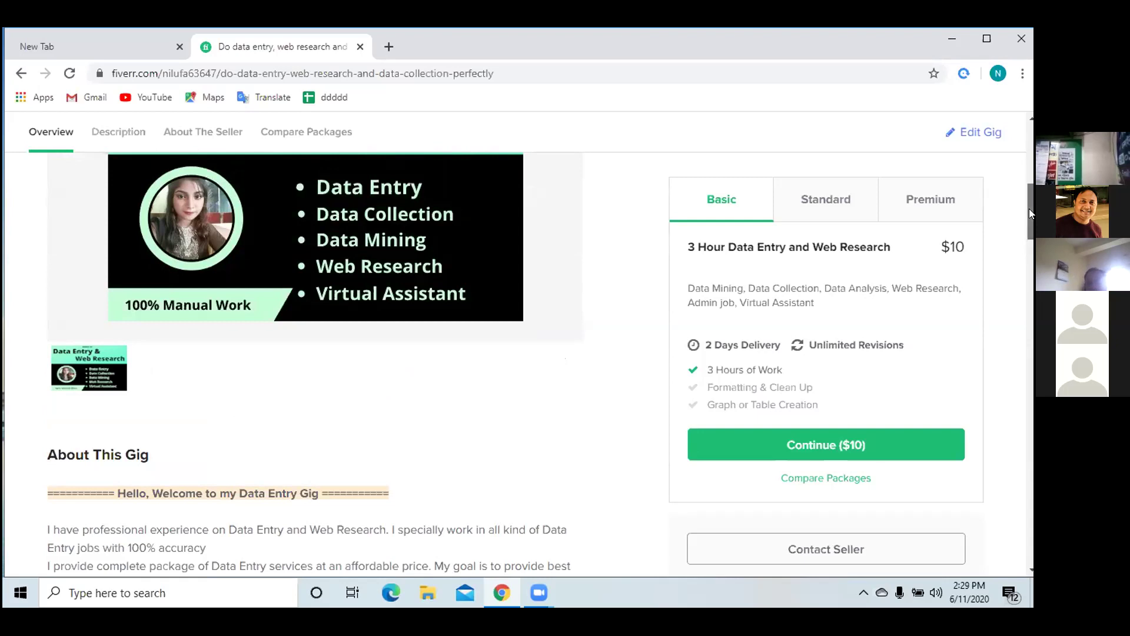
# Step: Scroll past About This Gig and the services list to the packages: Standard $20/6 hours, Premium $30/9 hours
pyautogui.scroll(-3, 1023, 238)
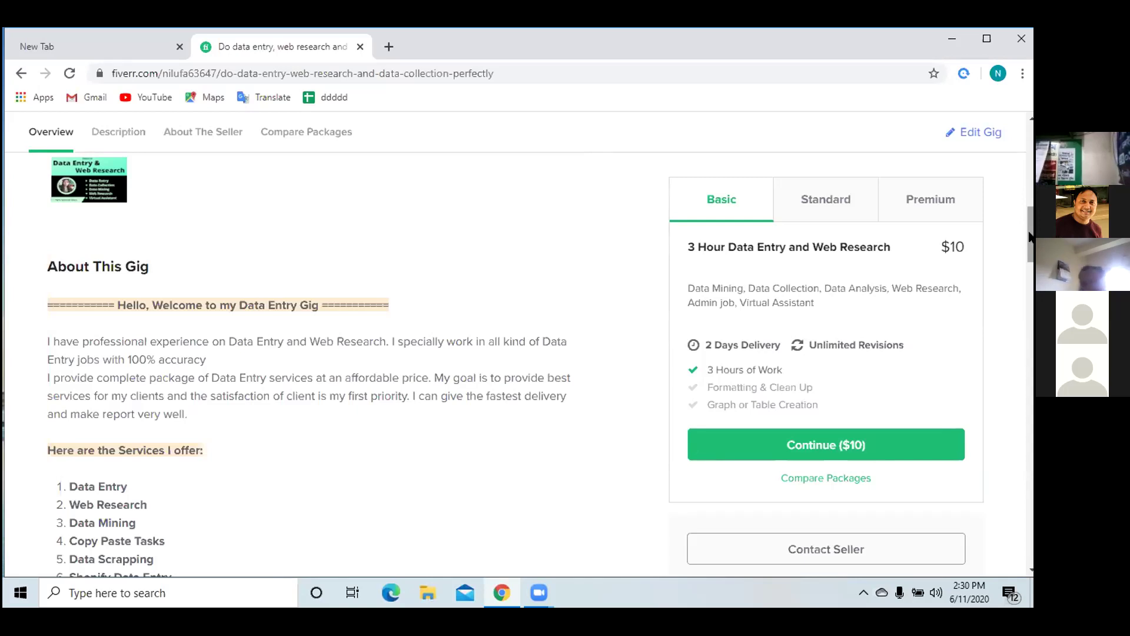
pyautogui.moveTo(1029, 236); pyautogui.dragTo(1026, 265)
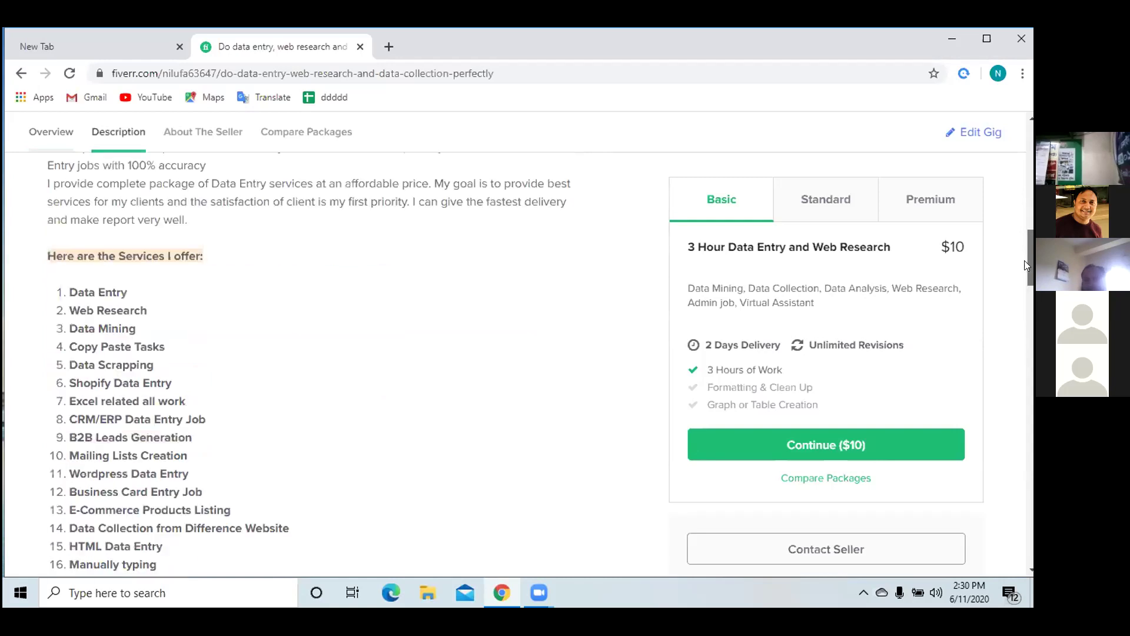
pyautogui.scroll(-1, 1026, 265)
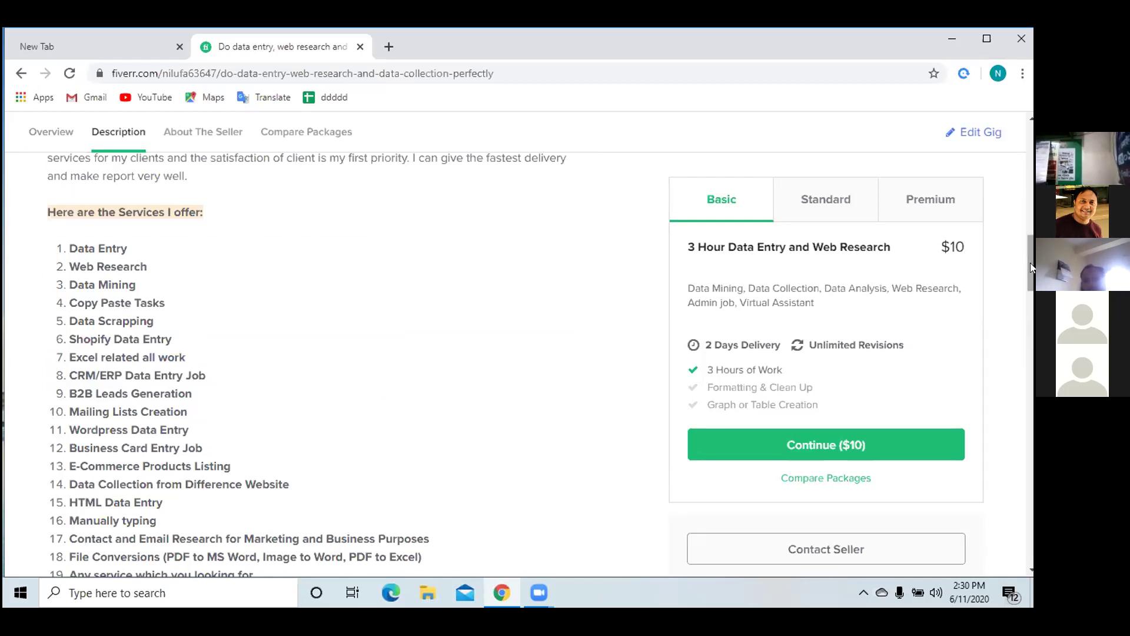
pyautogui.scroll(-2, 1022, 281)
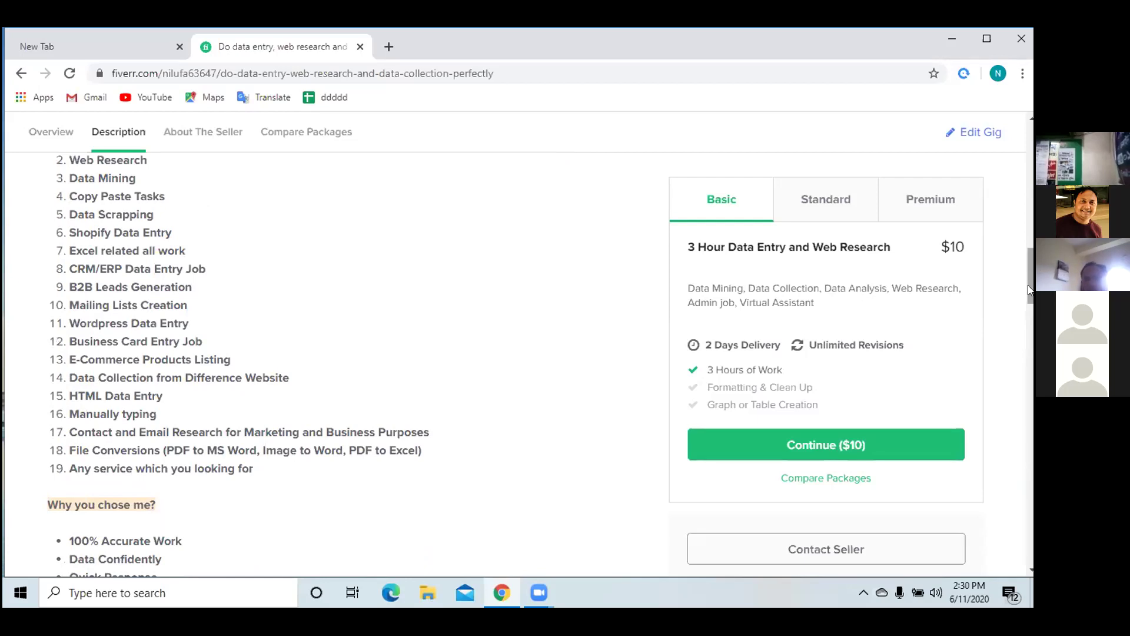
pyautogui.scroll(-3, 1023, 311)
pyautogui.scroll(-15, 1017, 329)
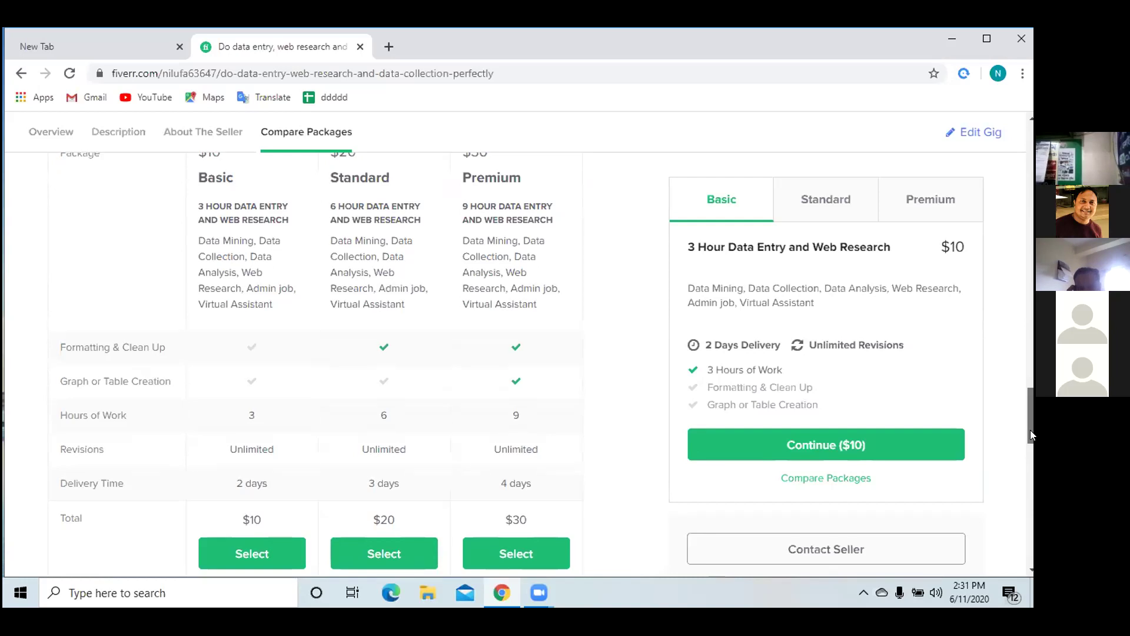
# Step: Scroll down to Related Tags and back up, ending on the classified-ads gig ($10 Basic, 3-day delivery)
pyautogui.scroll(-3, 1030, 430)
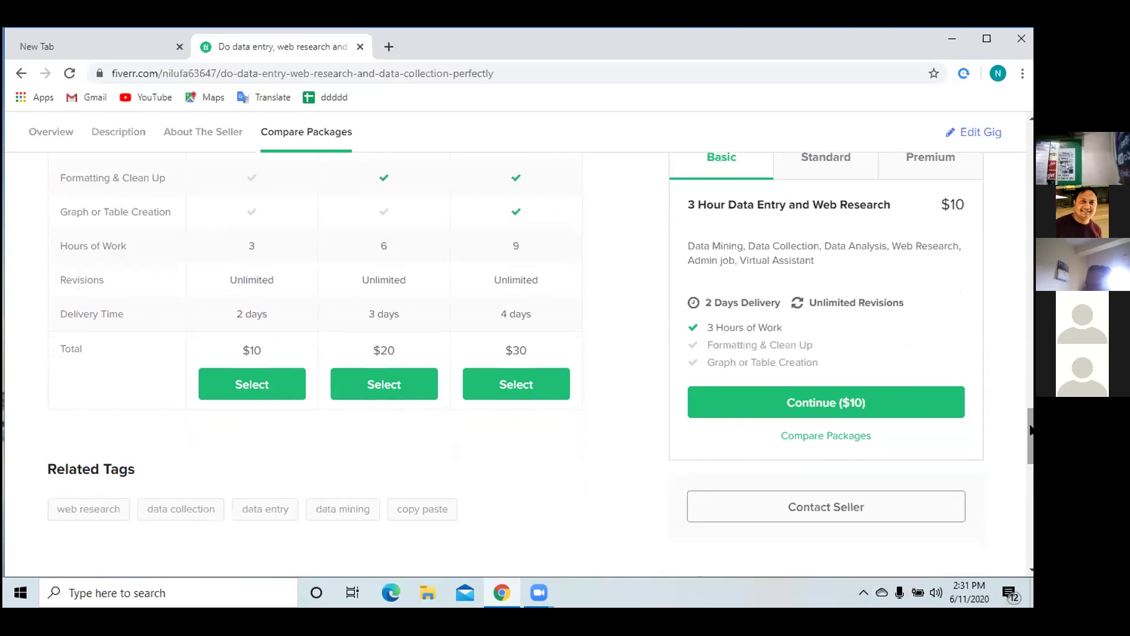
pyautogui.scroll(-2, 1031, 439)
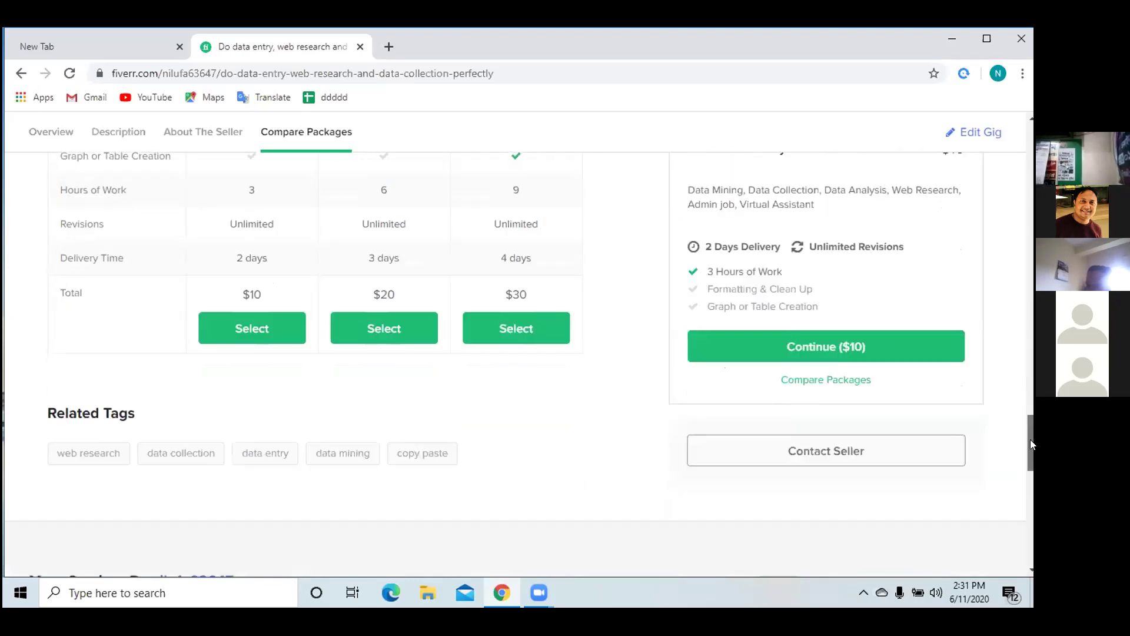
pyautogui.scroll(1, 1031, 416)
pyautogui.scroll(5, 1030, 416)
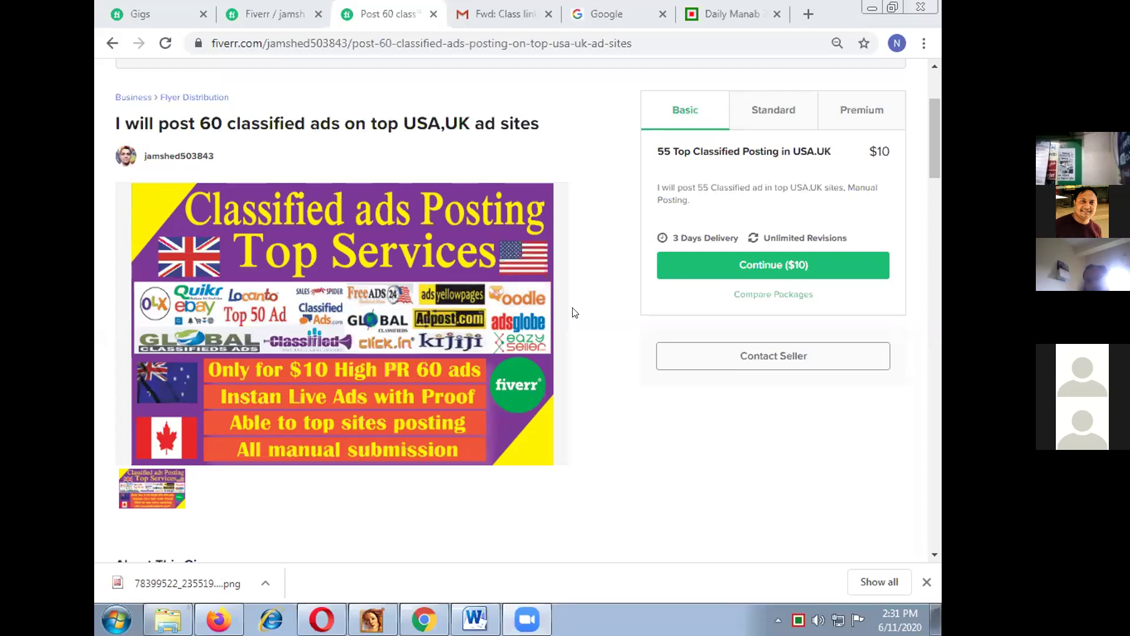
# Step: Scroll through the classified-ads gig's packages (Standard $20/120 posts, Premium $30/160 posts), then back up
pyautogui.scroll(-10, 589, 350)
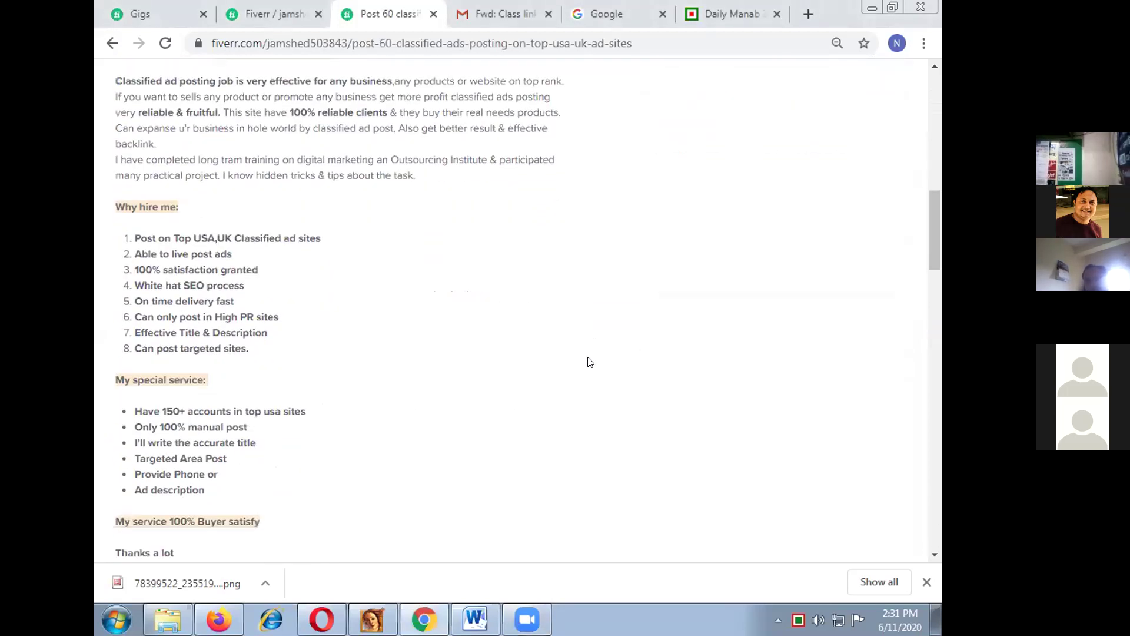
pyautogui.scroll(-15, 591, 362)
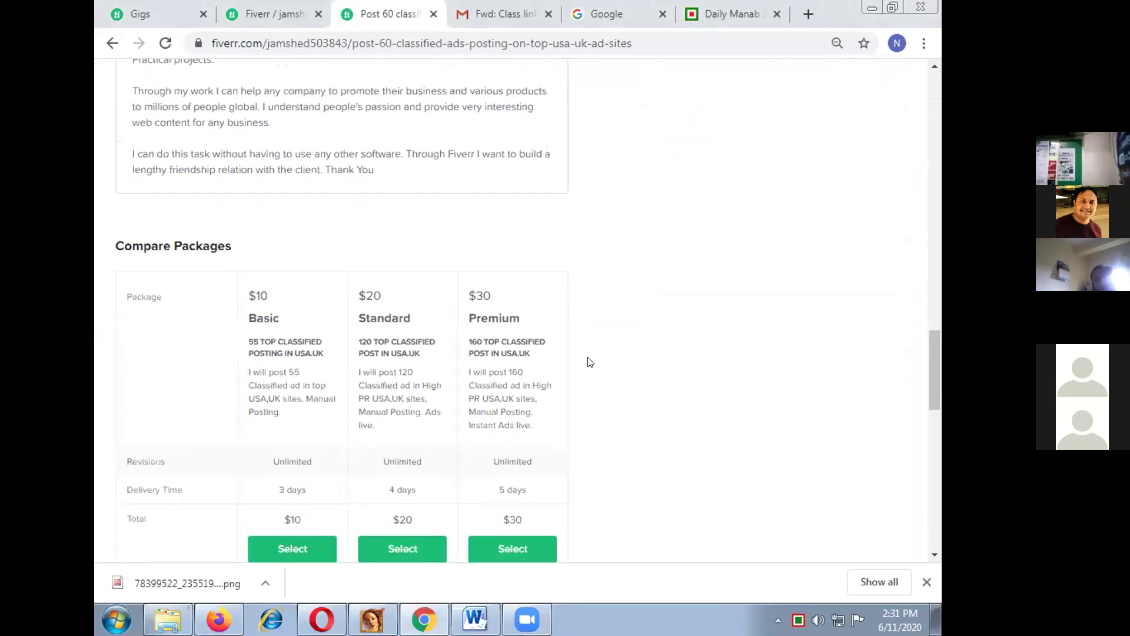
pyautogui.scroll(-3, 591, 362)
pyautogui.scroll(-2, 588, 362)
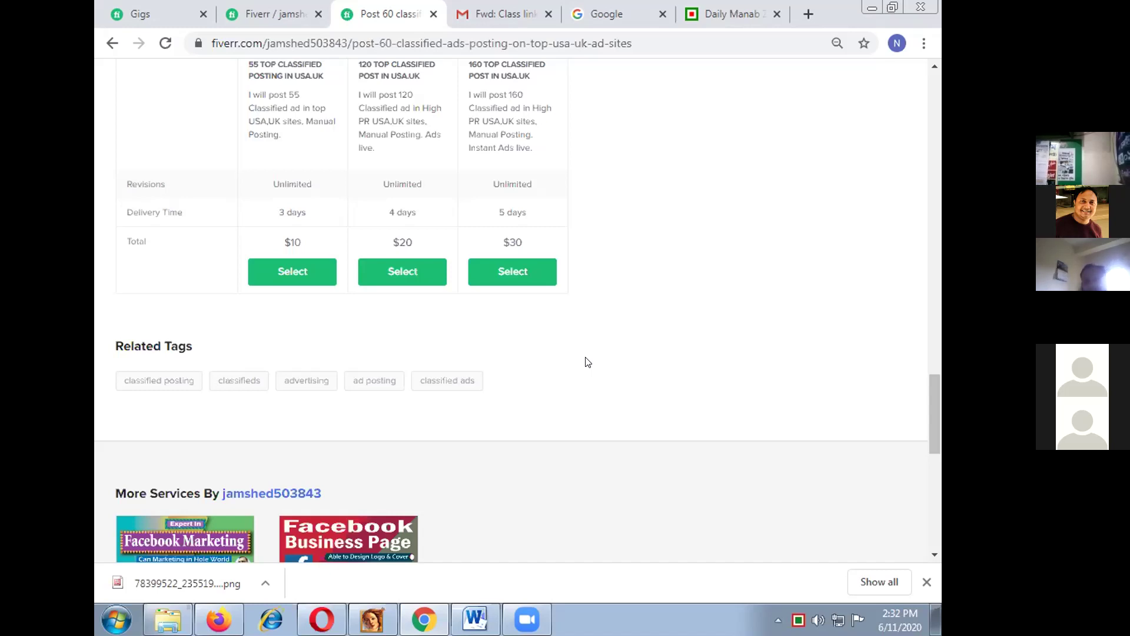
pyautogui.scroll(15, 589, 356)
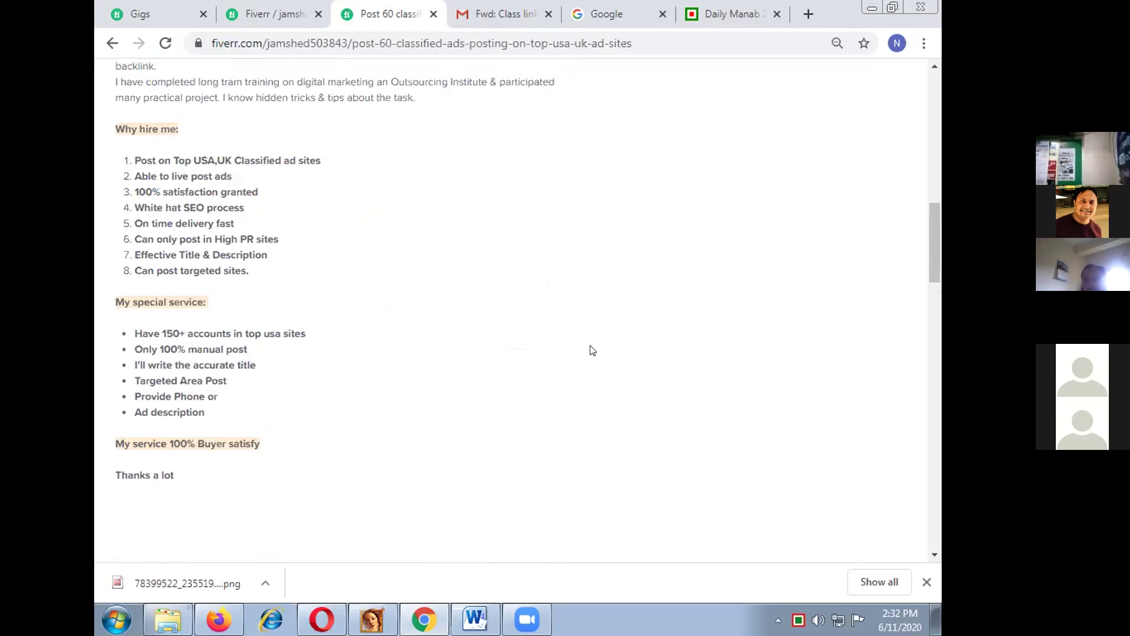
pyautogui.scroll(10, 592, 350)
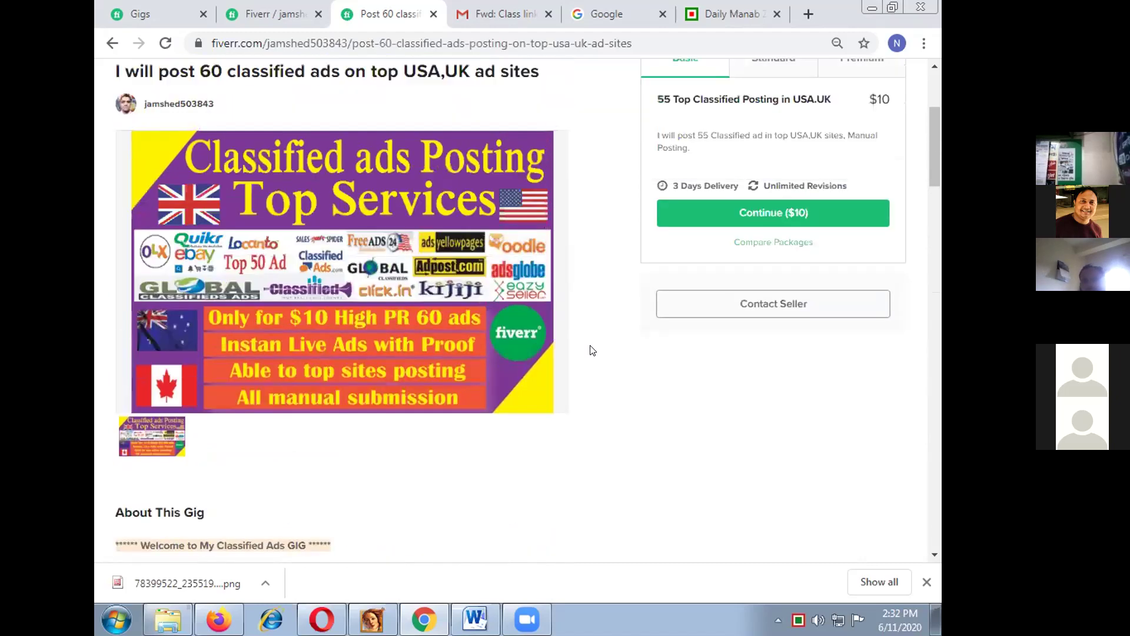
pyautogui.scroll(1, 592, 350)
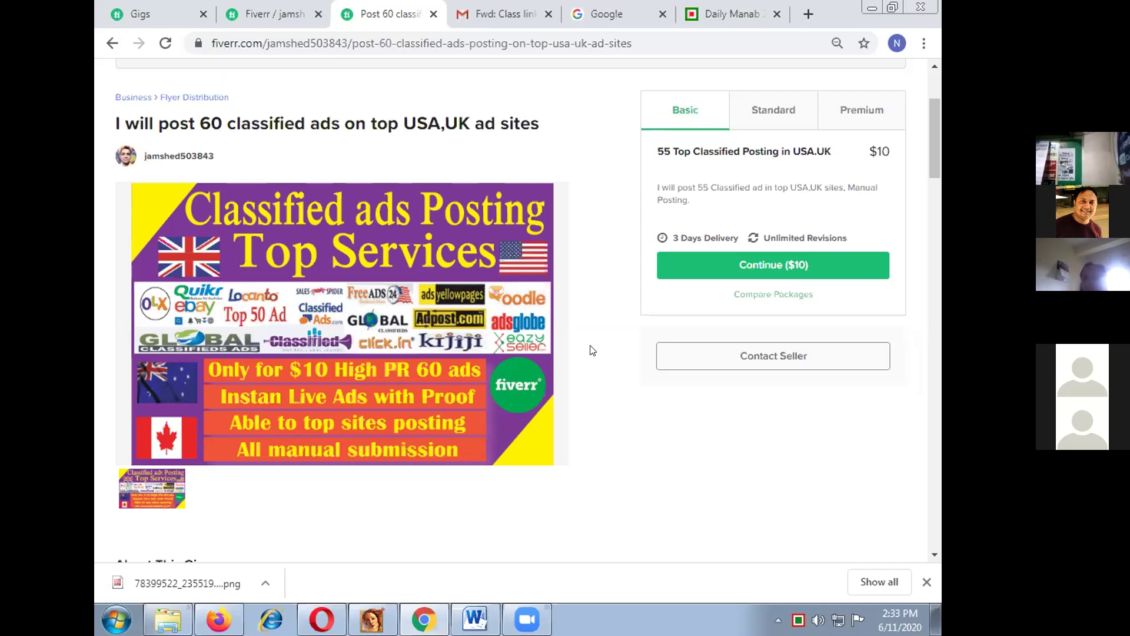
pyautogui.scroll(-3, 592, 351)
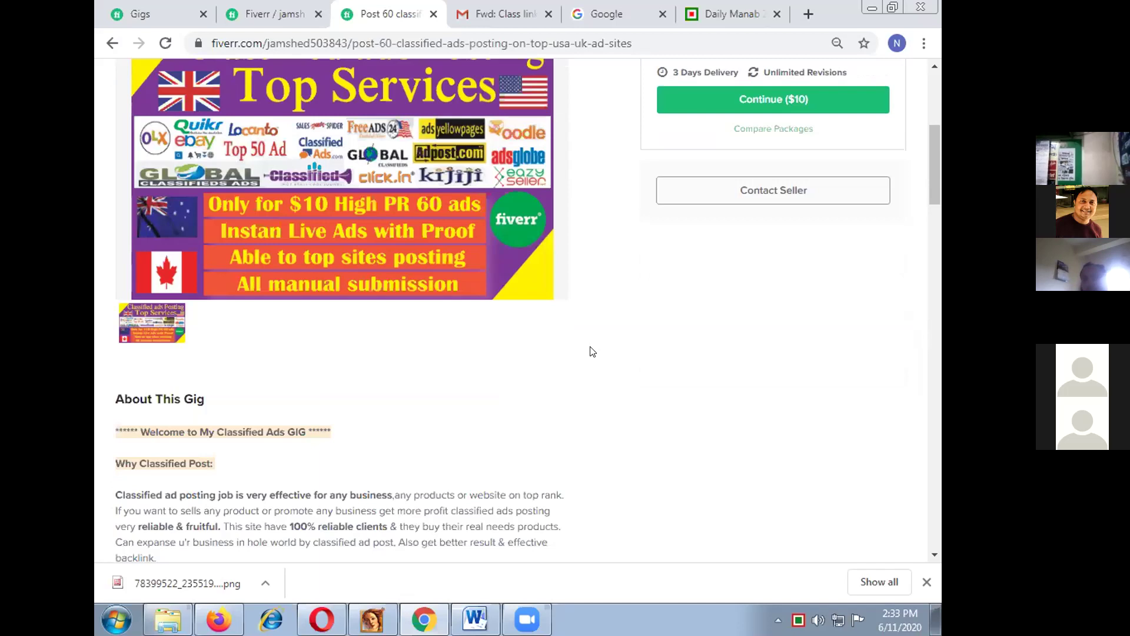
pyautogui.scroll(-3, 592, 352)
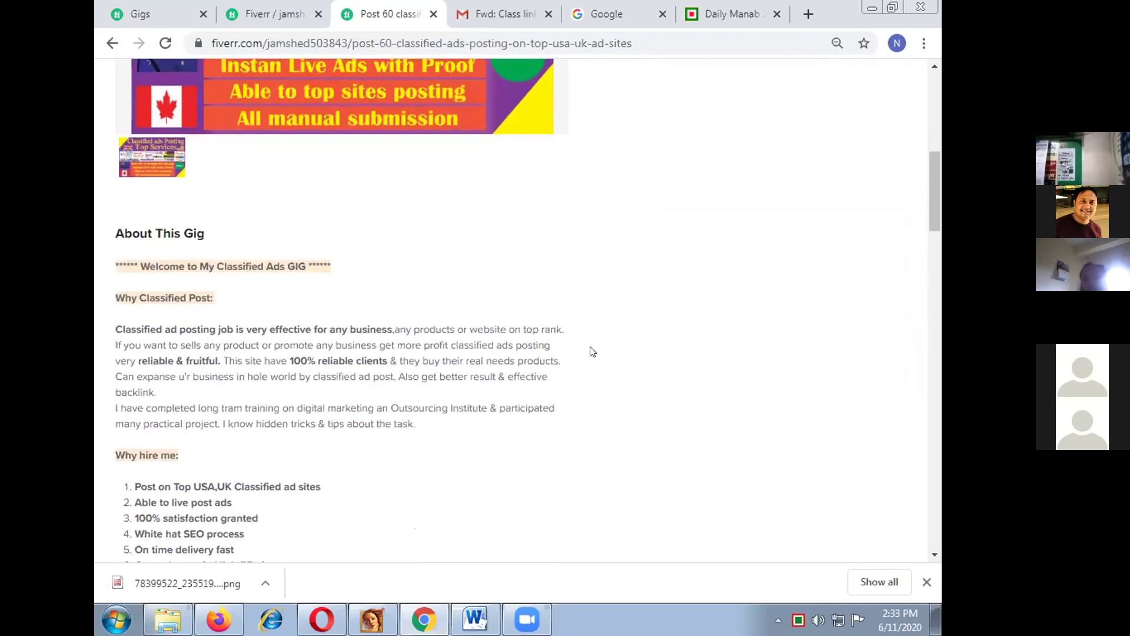
pyautogui.scroll(-1, 592, 351)
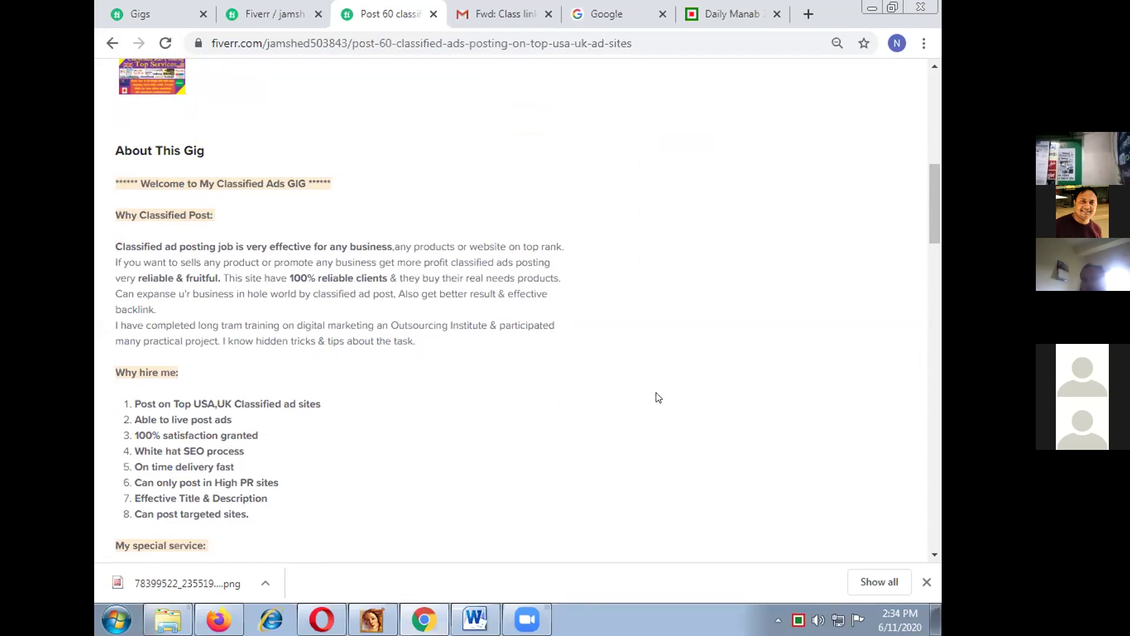
pyautogui.scroll(-5, 646, 395)
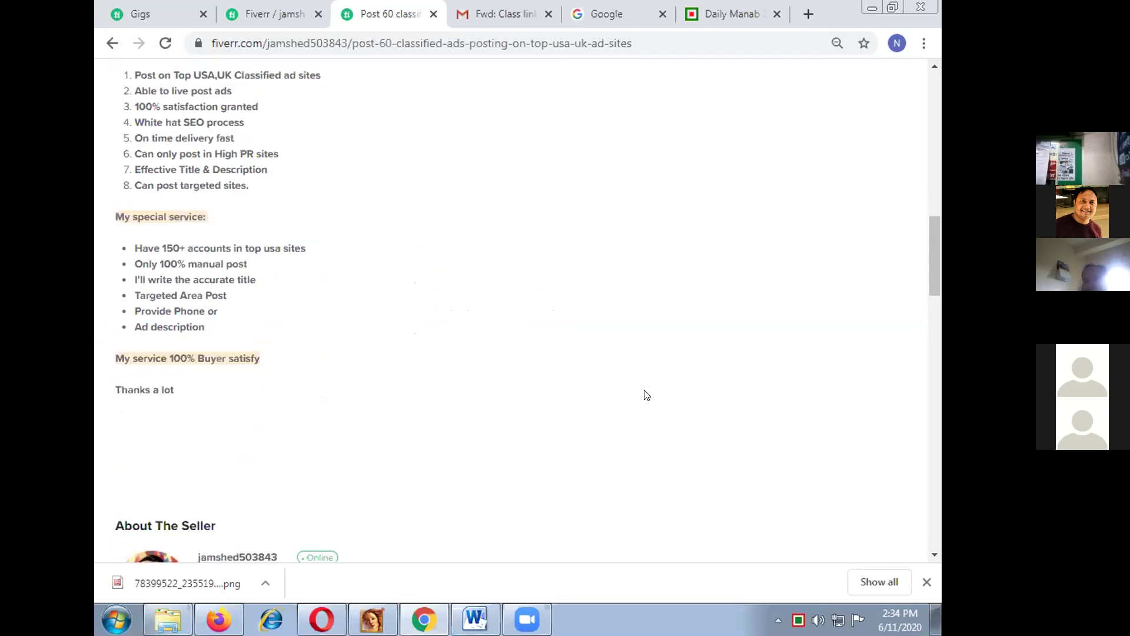
pyautogui.scroll(1, 646, 394)
pyautogui.scroll(7, 647, 394)
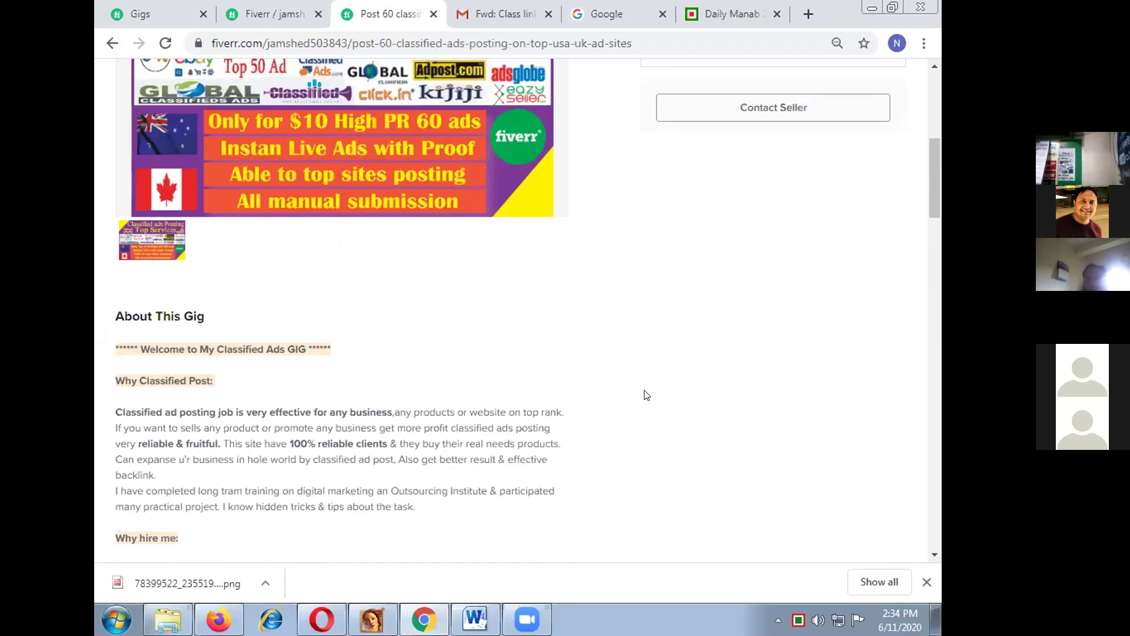
pyautogui.scroll(-2, 641, 398)
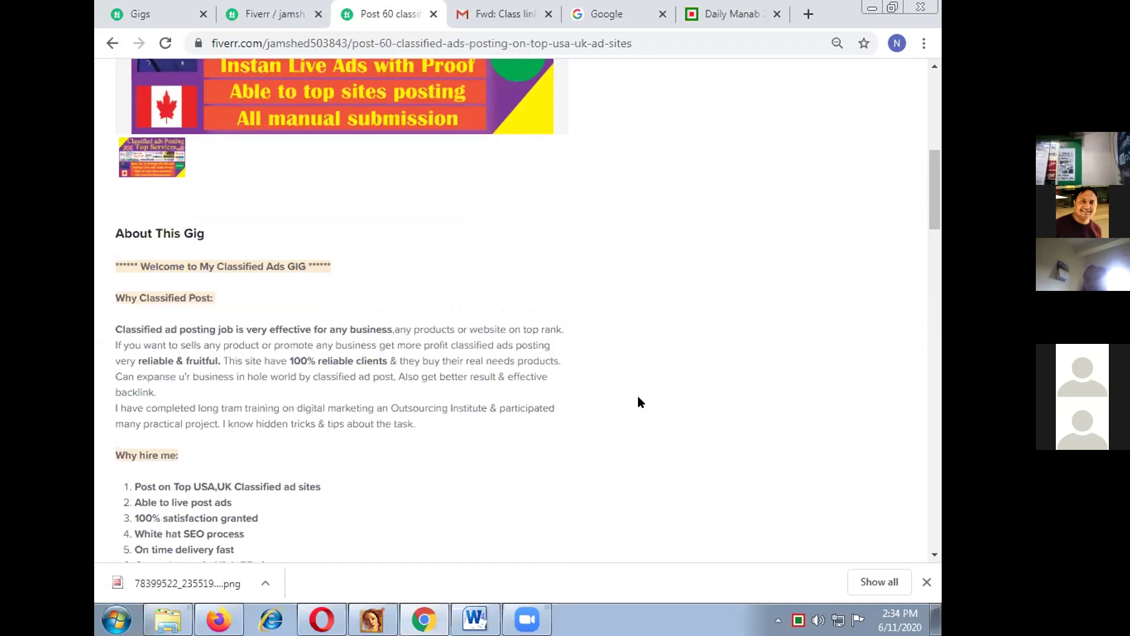
pyautogui.scroll(-3, 631, 397)
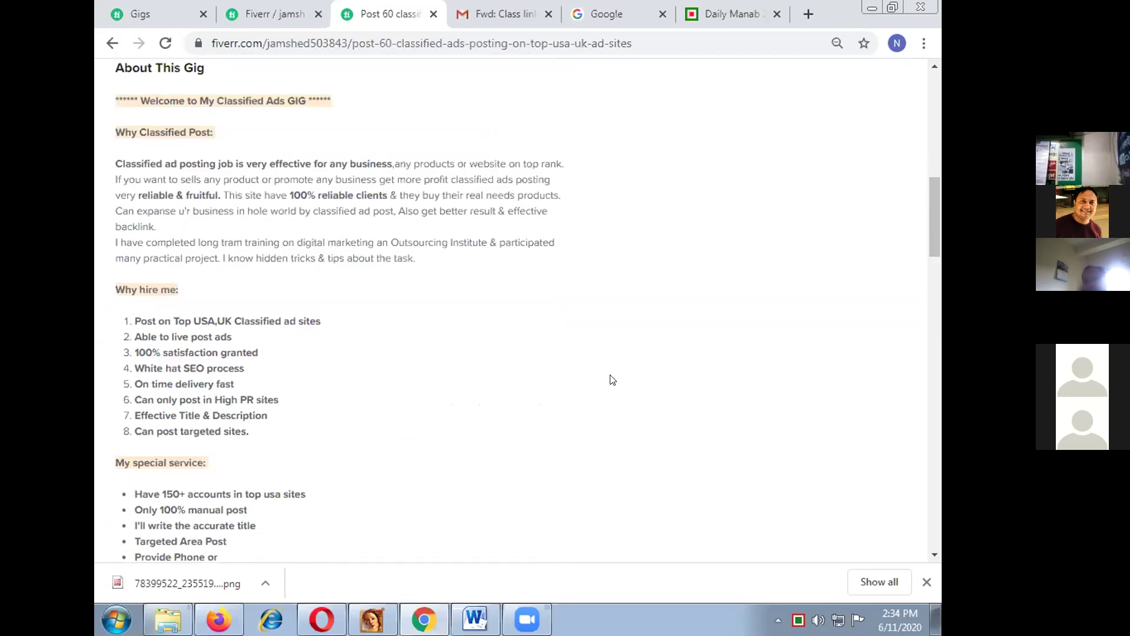
pyautogui.scroll(1, 612, 379)
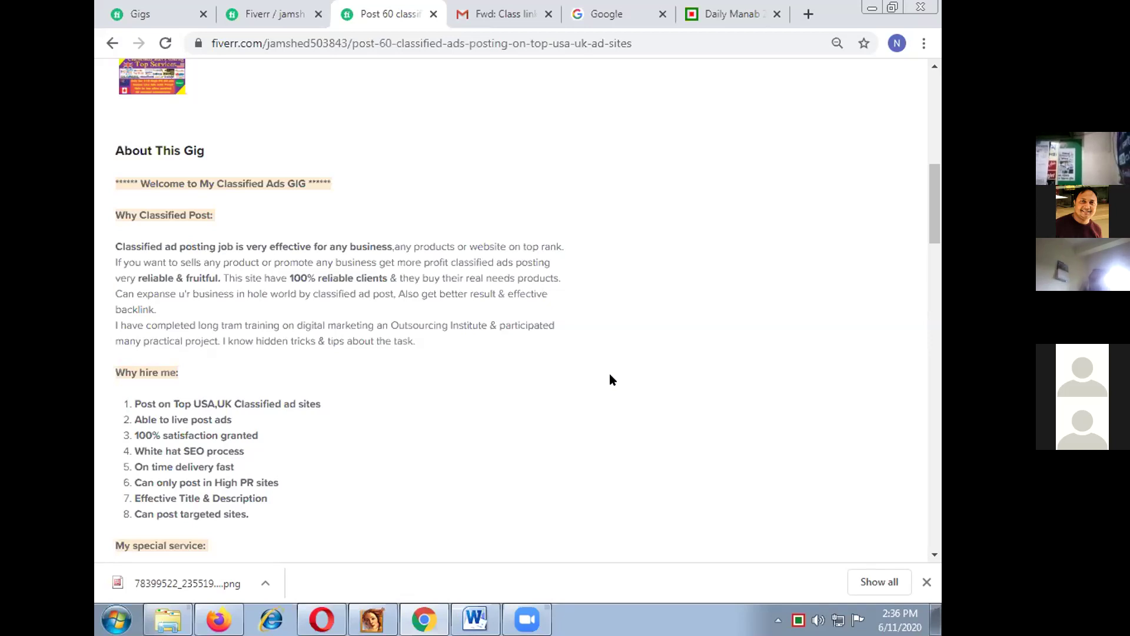
pyautogui.scroll(-3, 610, 379)
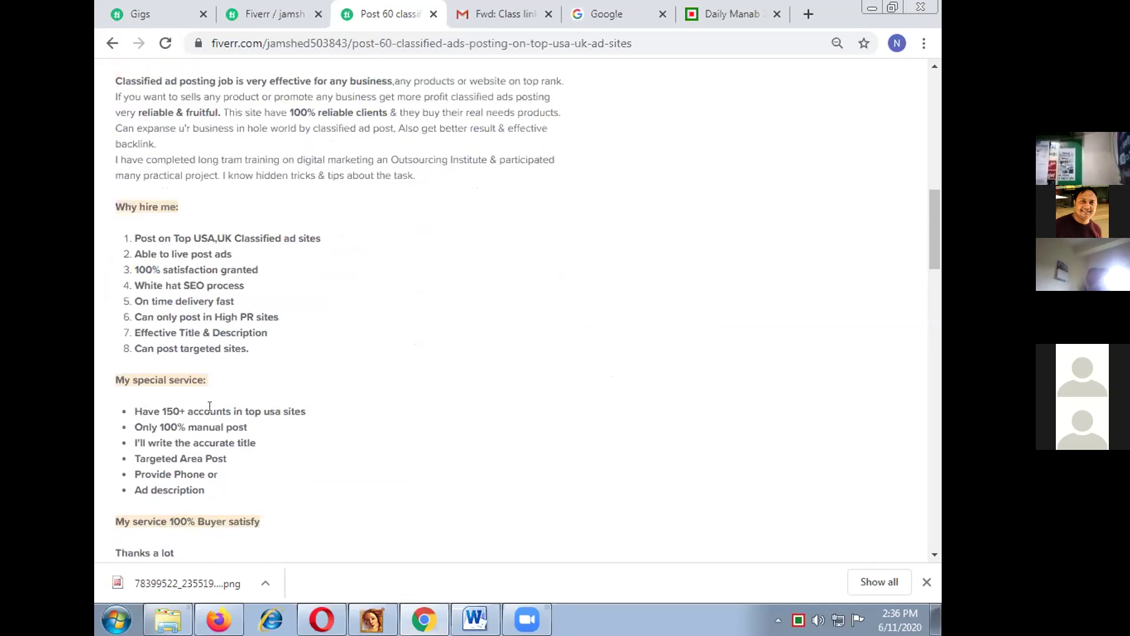
pyautogui.scroll(2, 370, 445)
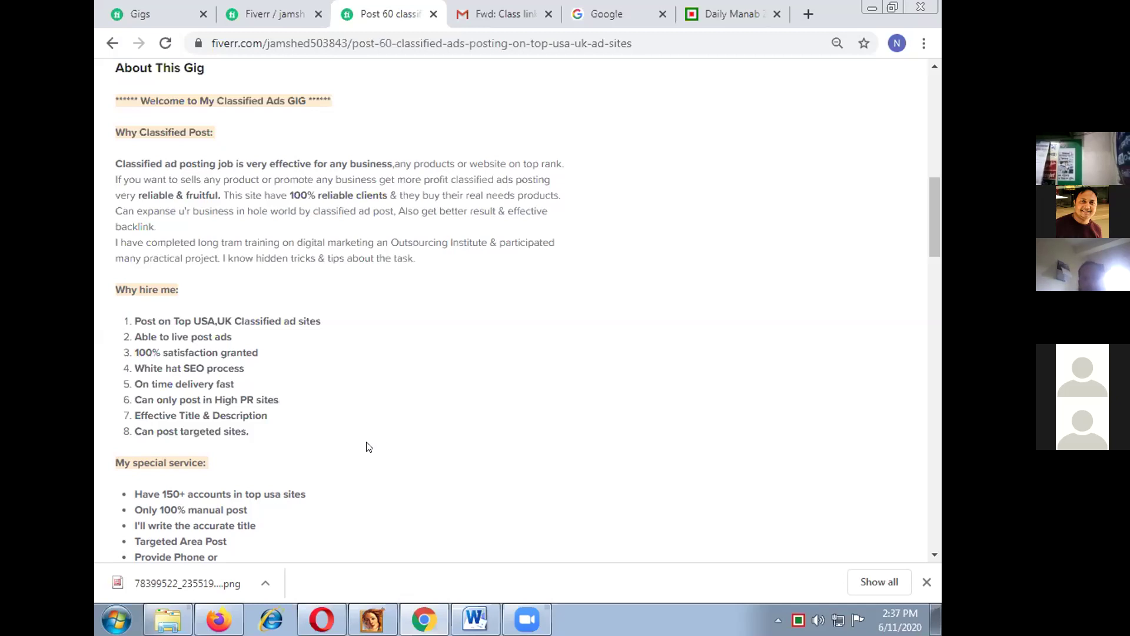
pyautogui.scroll(-3, 362, 449)
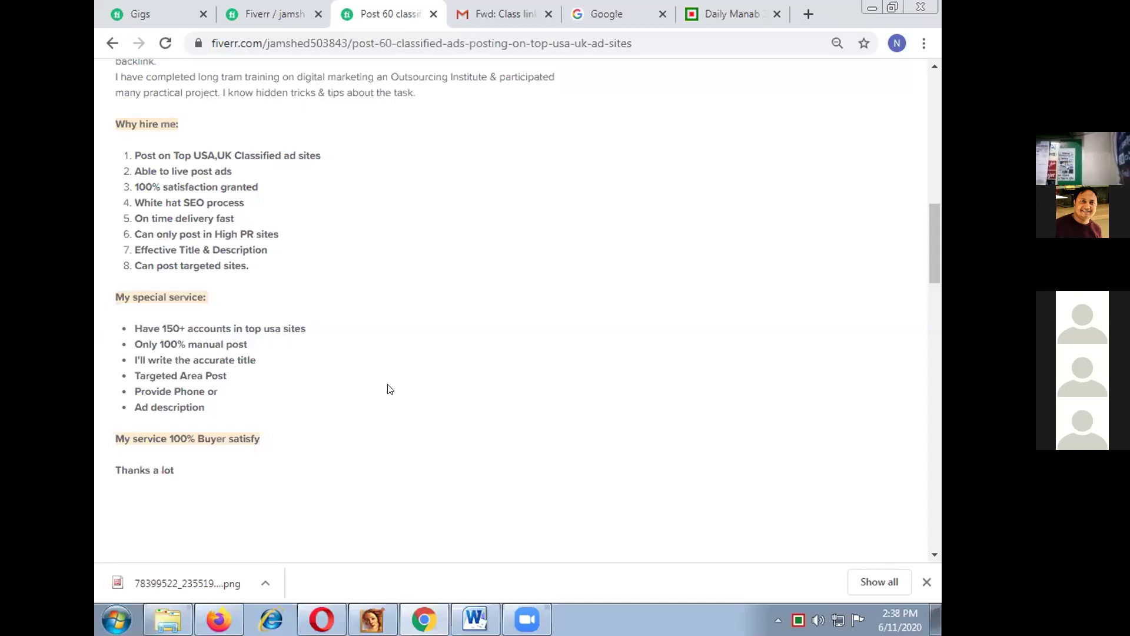
pyautogui.scroll(1, 387, 389)
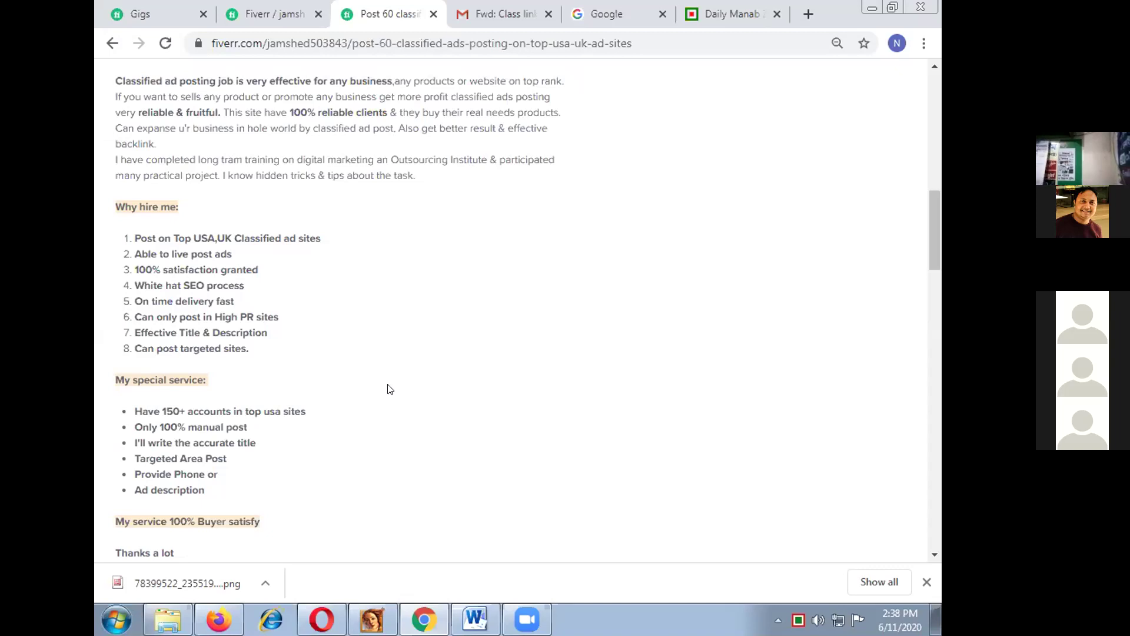
pyautogui.scroll(6, 389, 388)
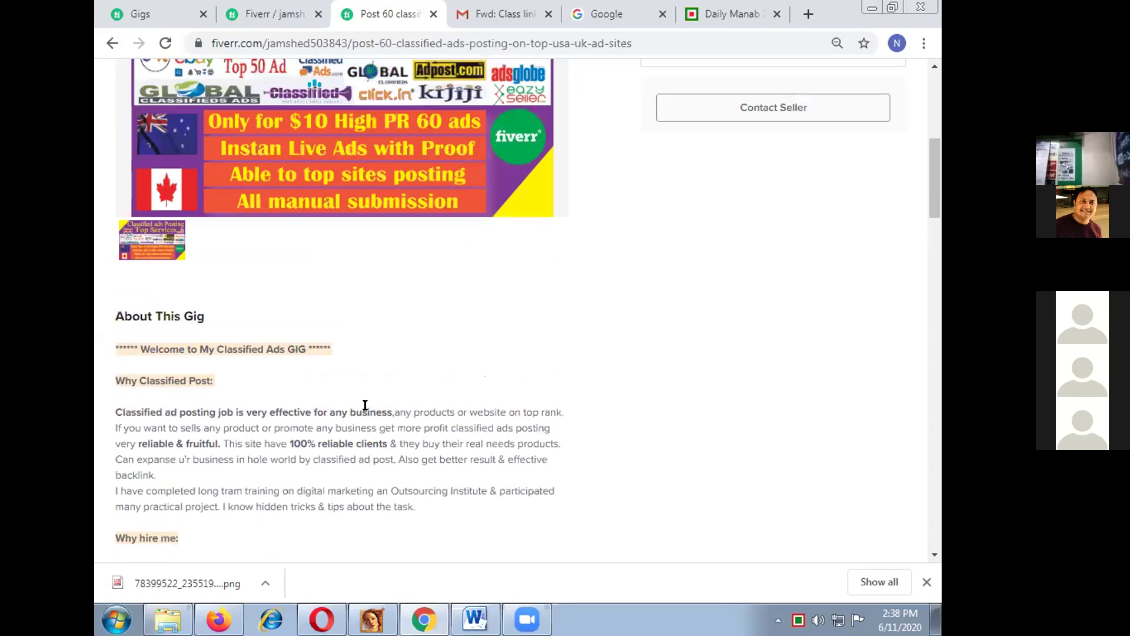
pyautogui.scroll(4, 355, 438)
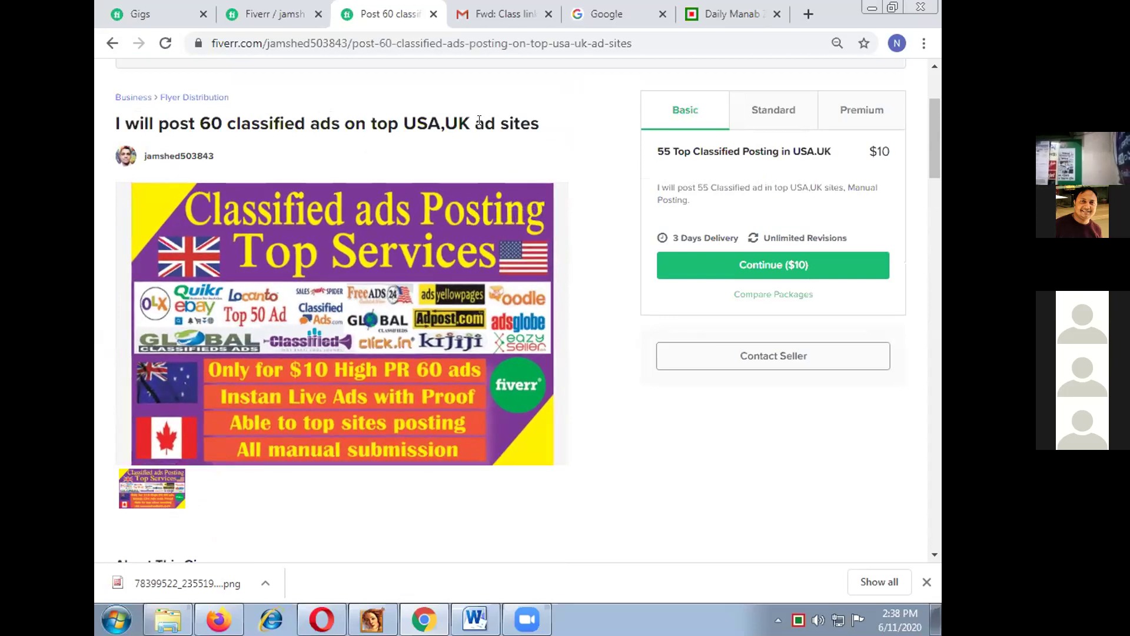
pyautogui.scroll(3, 457, 164)
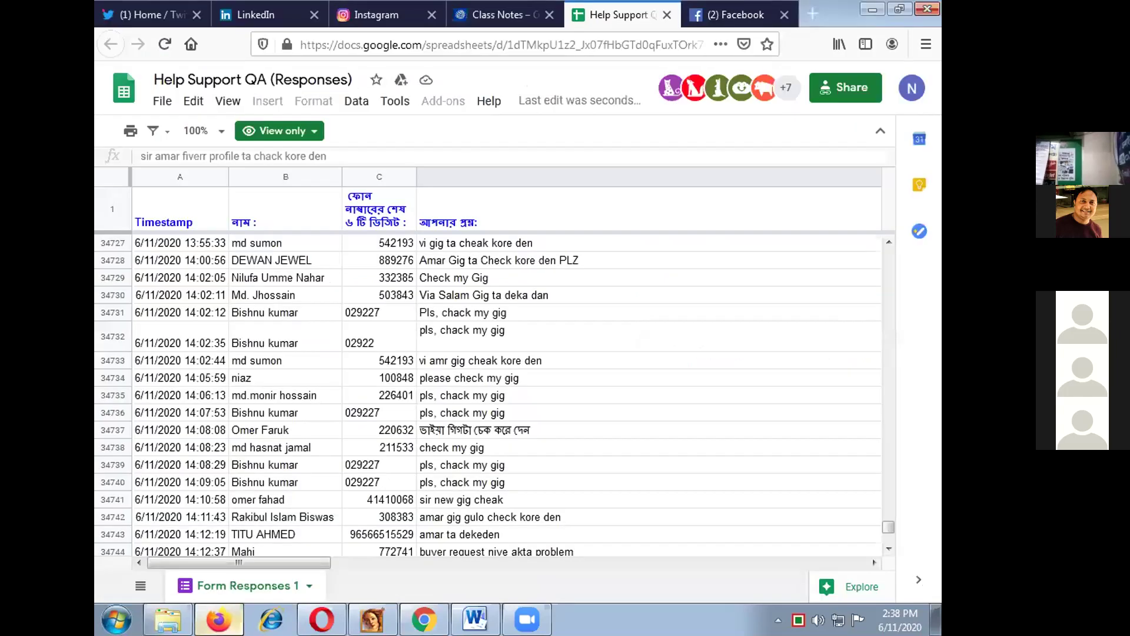
# Step: In Firefox, close the Facebook tab, reopen Facebook from a new tab's top sites, then return to Chrome
pyautogui.click(218, 619)
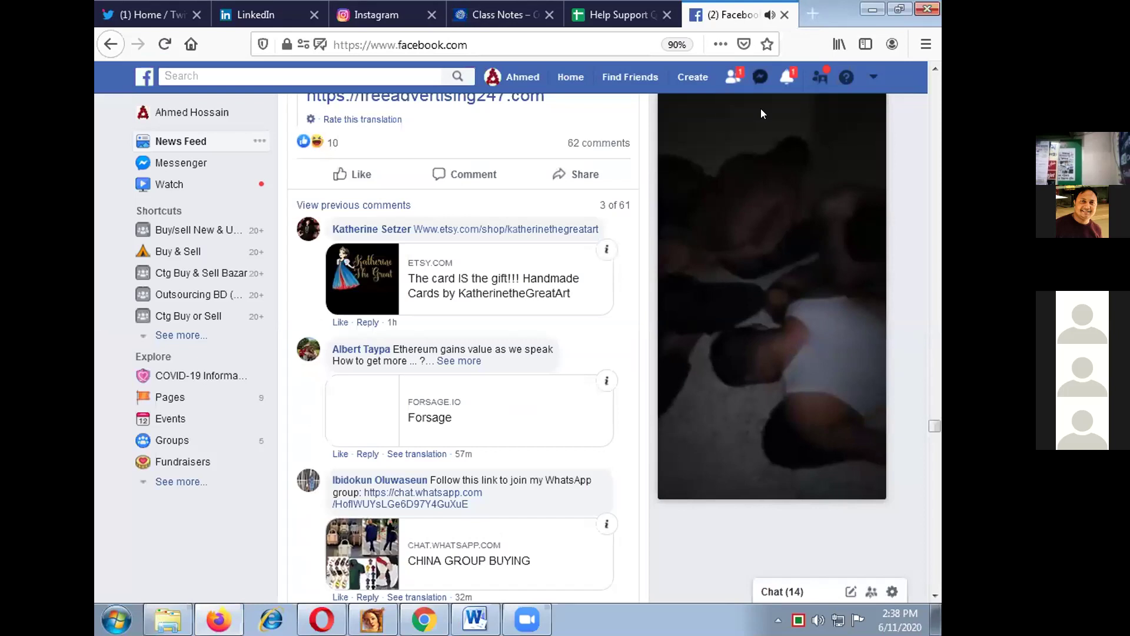
pyautogui.click(739, 15)
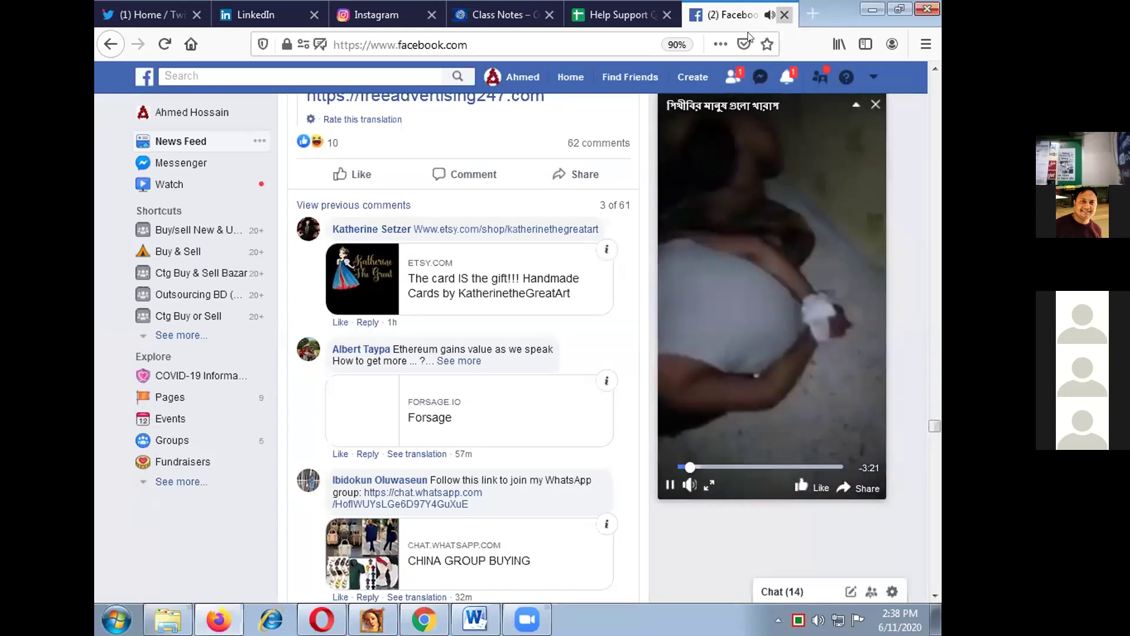
pyautogui.click(785, 15)
pyautogui.click(811, 11)
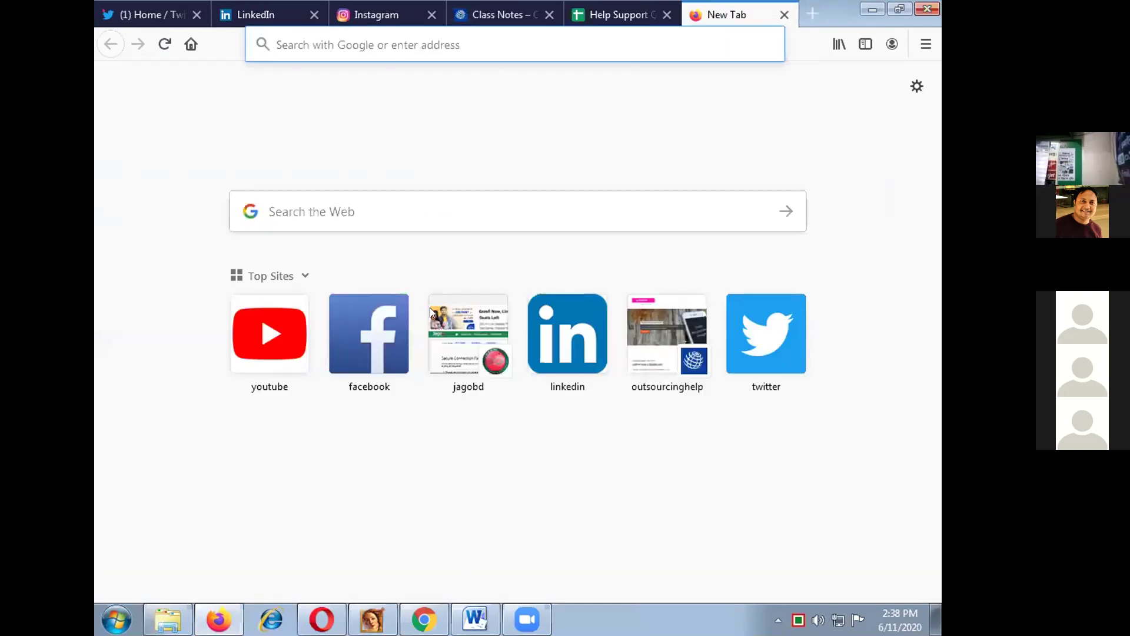
pyautogui.click(389, 349)
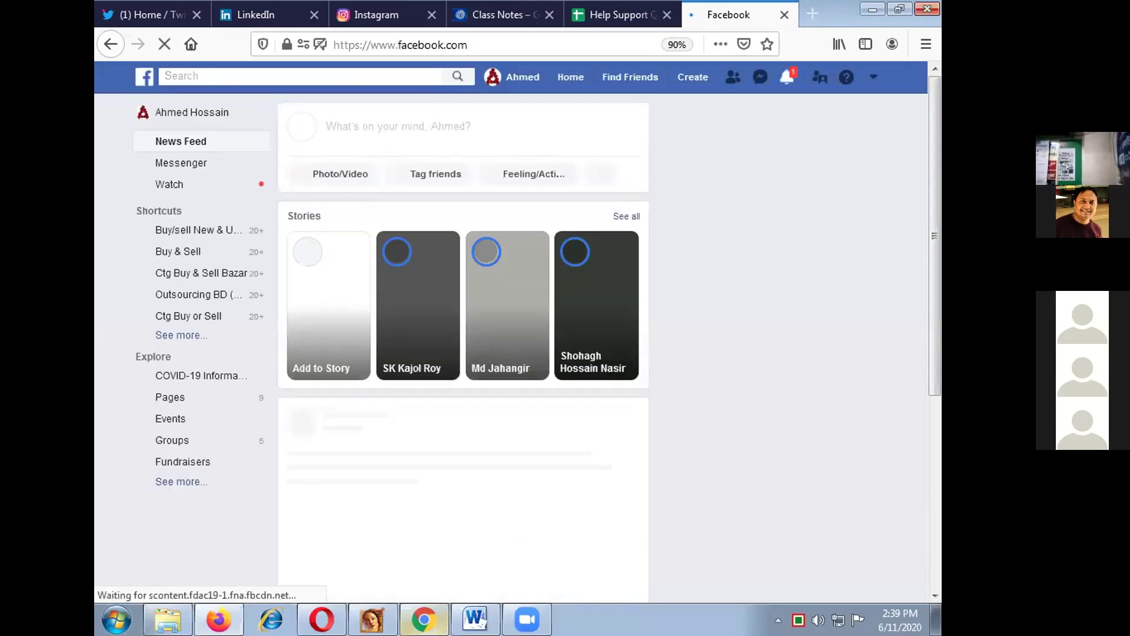
pyautogui.hotkey('alt', 'Tab')
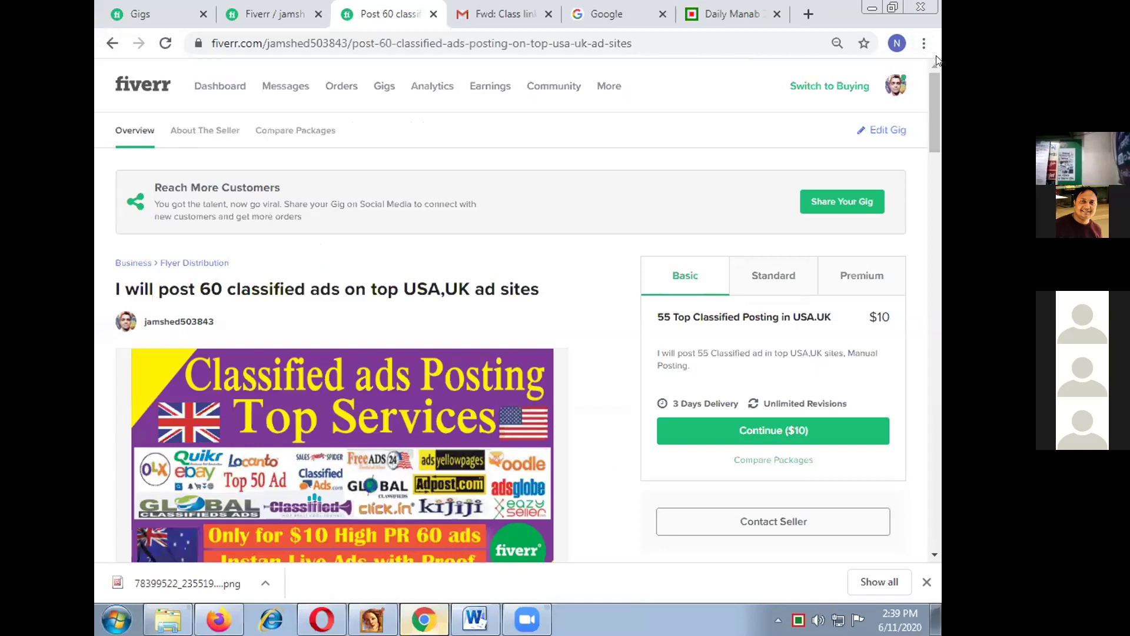
# Step: Open Chrome's Add person dialog from the profile menu
pyautogui.click(897, 43)
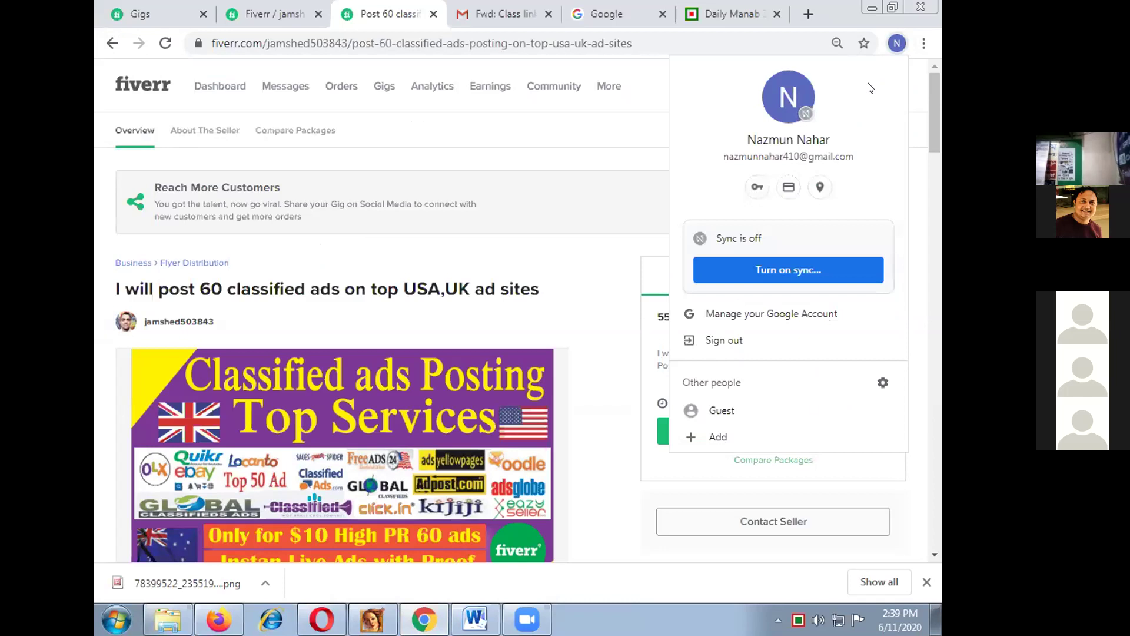
pyautogui.click(691, 439)
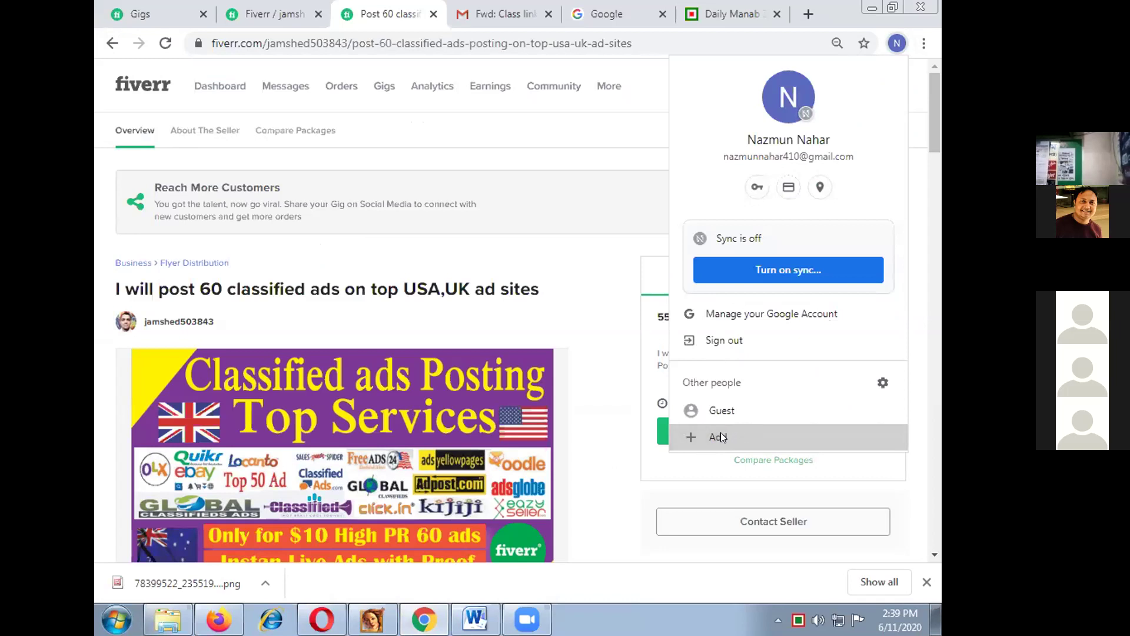
pyautogui.click(705, 441)
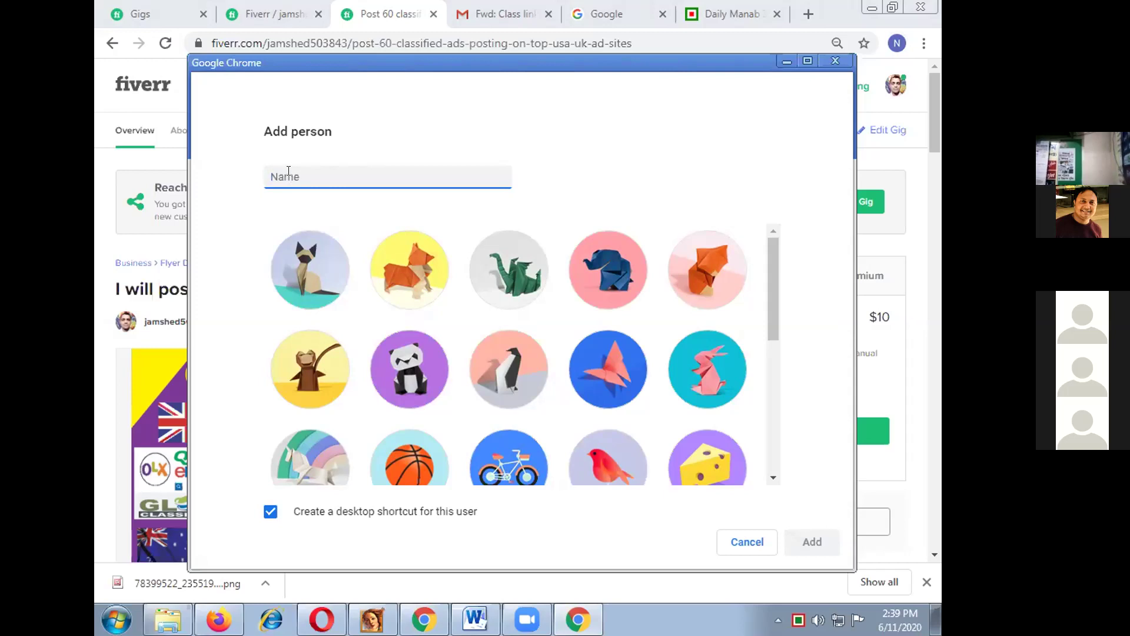
# Step: Enter the new user's full name and pick the butterfly avatar, keeping the desktop shortcut checked
pyautogui.write('Na')
pyautogui.press('BackSpace')
pyautogui.press('BackSpace')
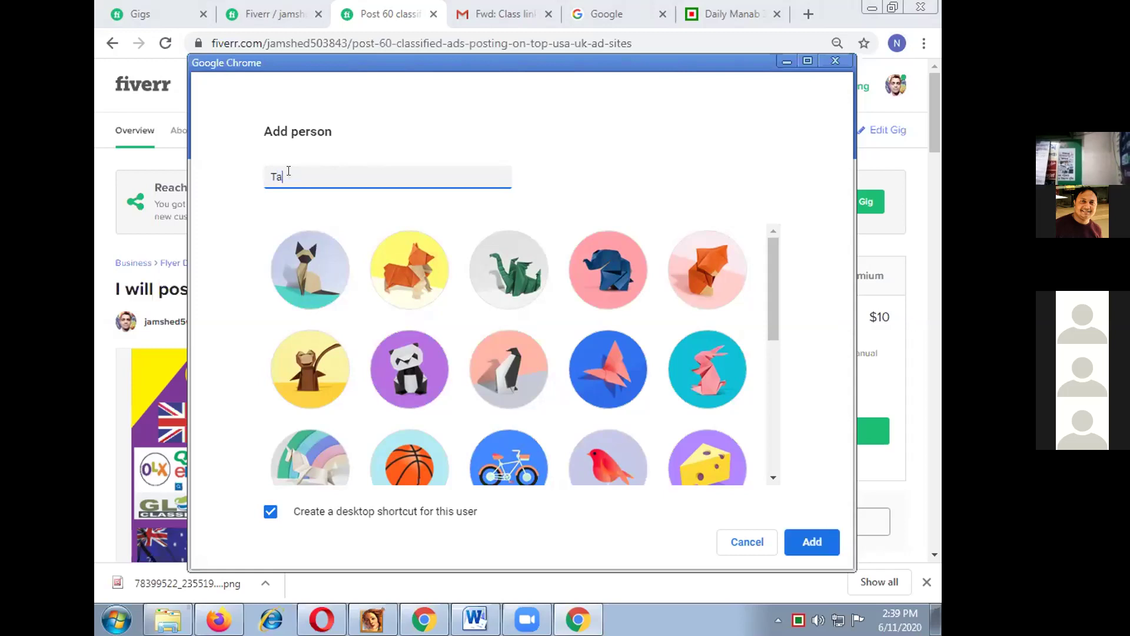
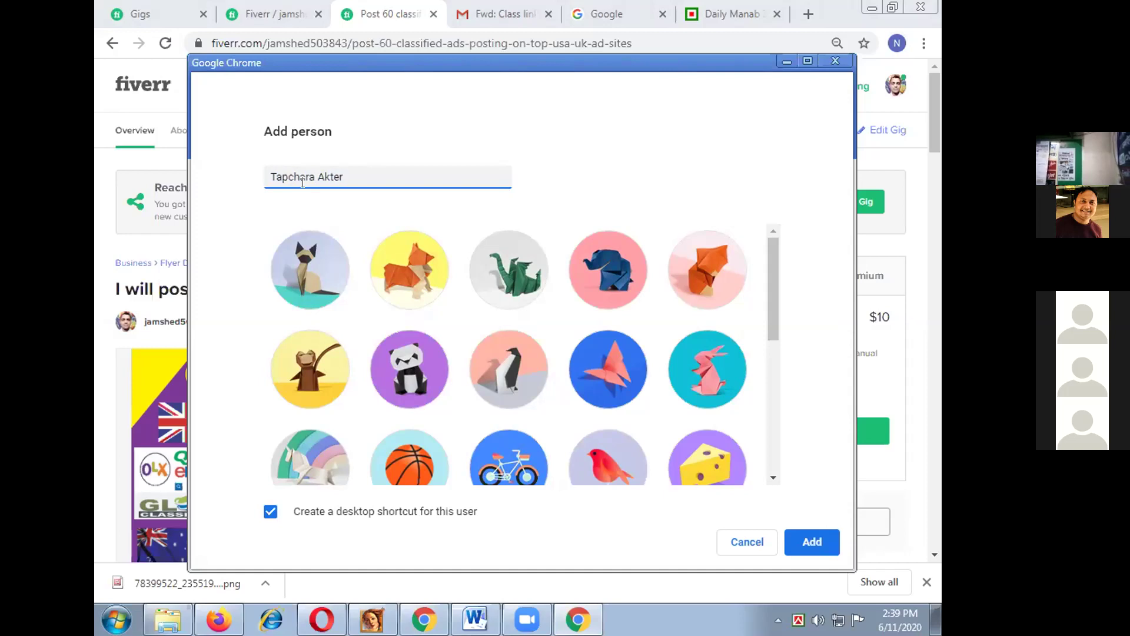
pyautogui.moveTo(771, 307)
pyautogui.mouseDown()
pyautogui.moveTo(771, 402)
pyautogui.moveTo(765, 306)
pyautogui.mouseUp()
pyautogui.click(615, 365)
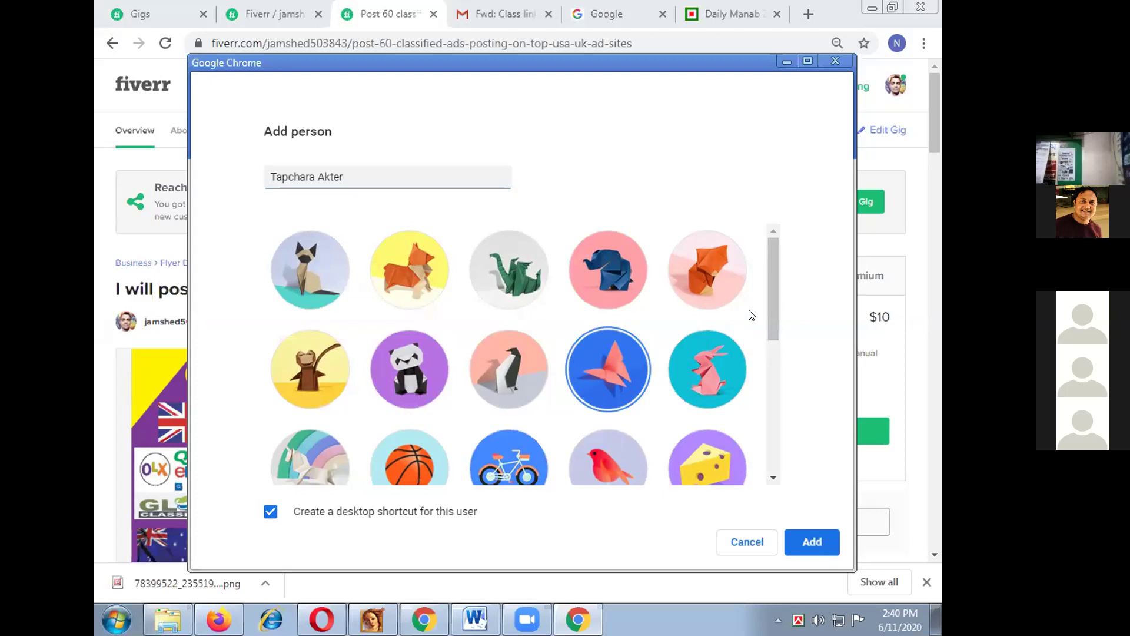
pyautogui.scroll(-1, 772, 359)
# Step: Add the profile, keep the default background, skip setting Chrome as default, and continue to sign-in
pyautogui.click(812, 542)
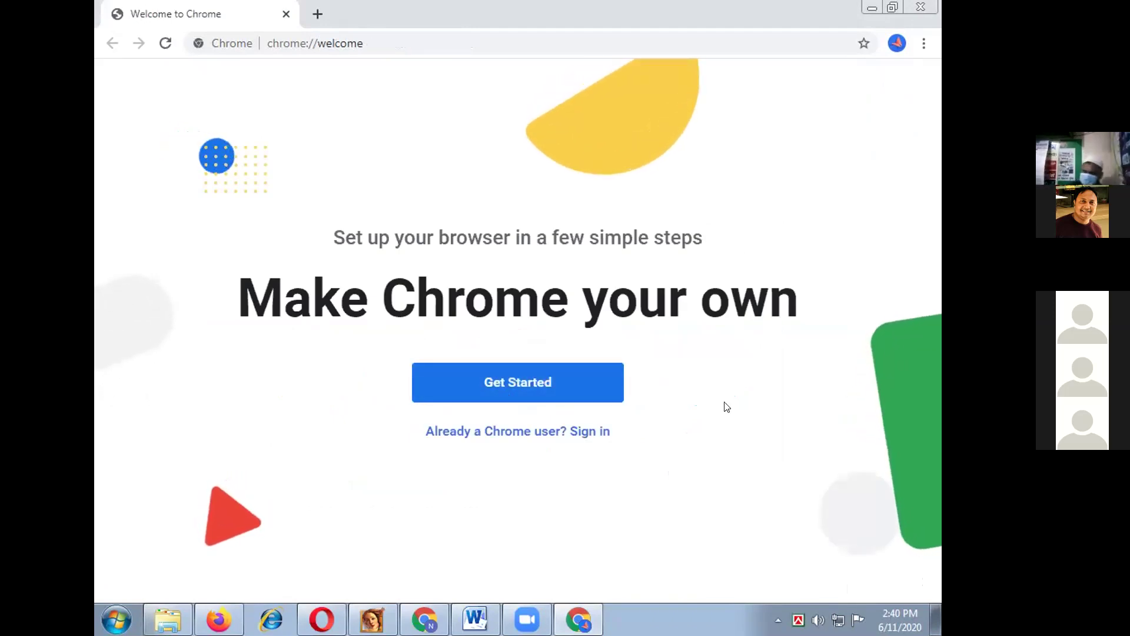
pyautogui.click(503, 388)
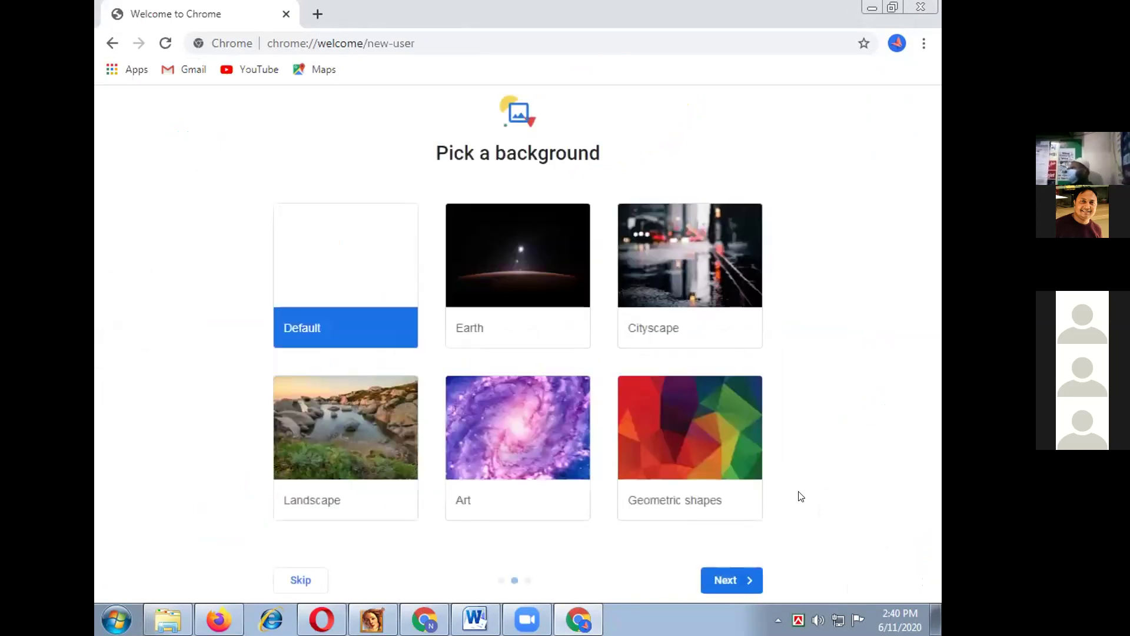
pyautogui.click(714, 580)
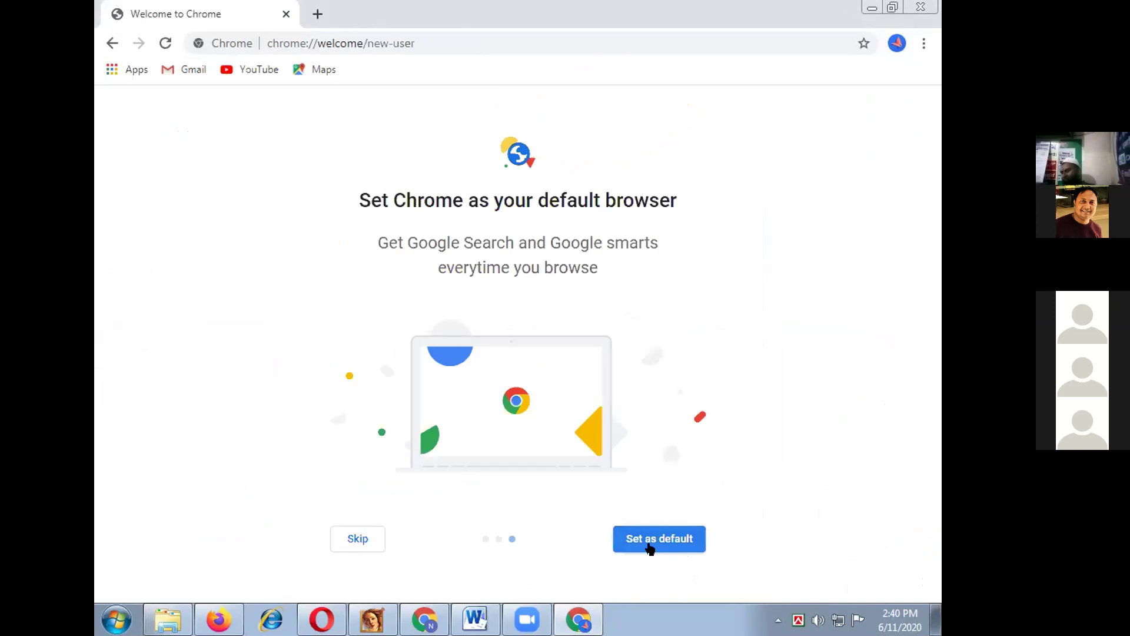
pyautogui.click(333, 543)
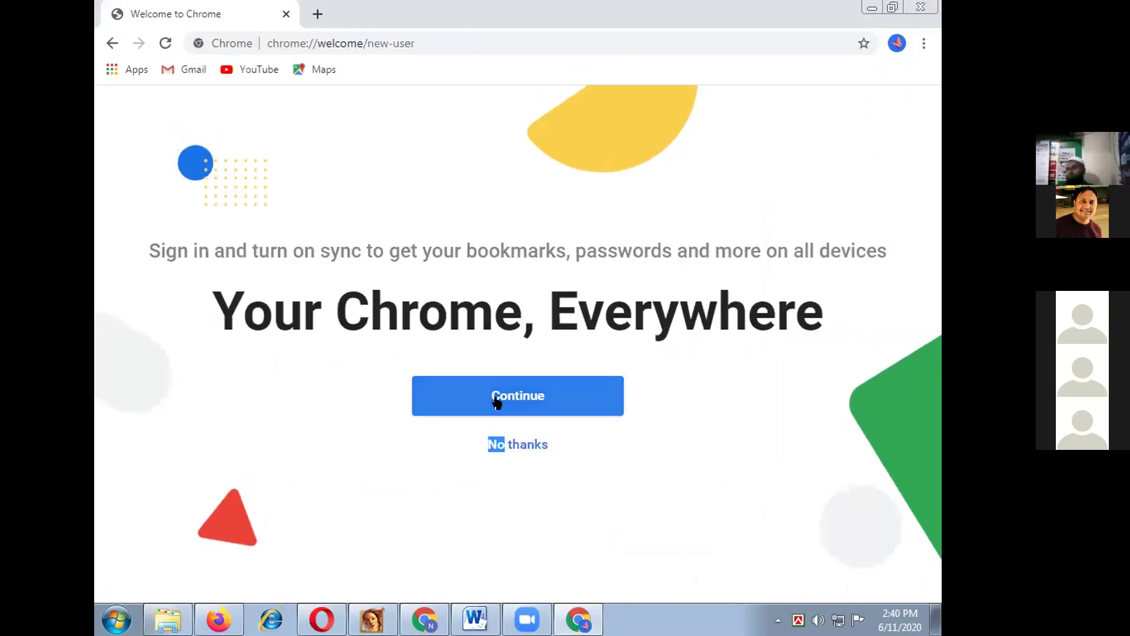
pyautogui.click(550, 406)
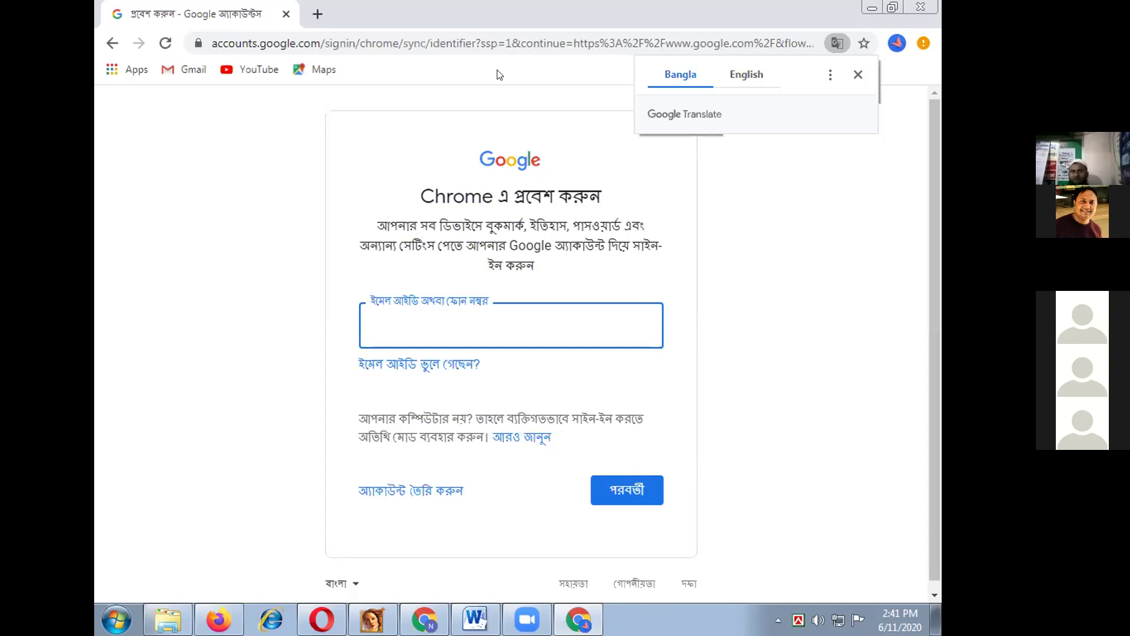
# Step: Dismiss the Translate offer and minimise the Chrome, Firefox, Word and Explorer windows
pyautogui.click(859, 74)
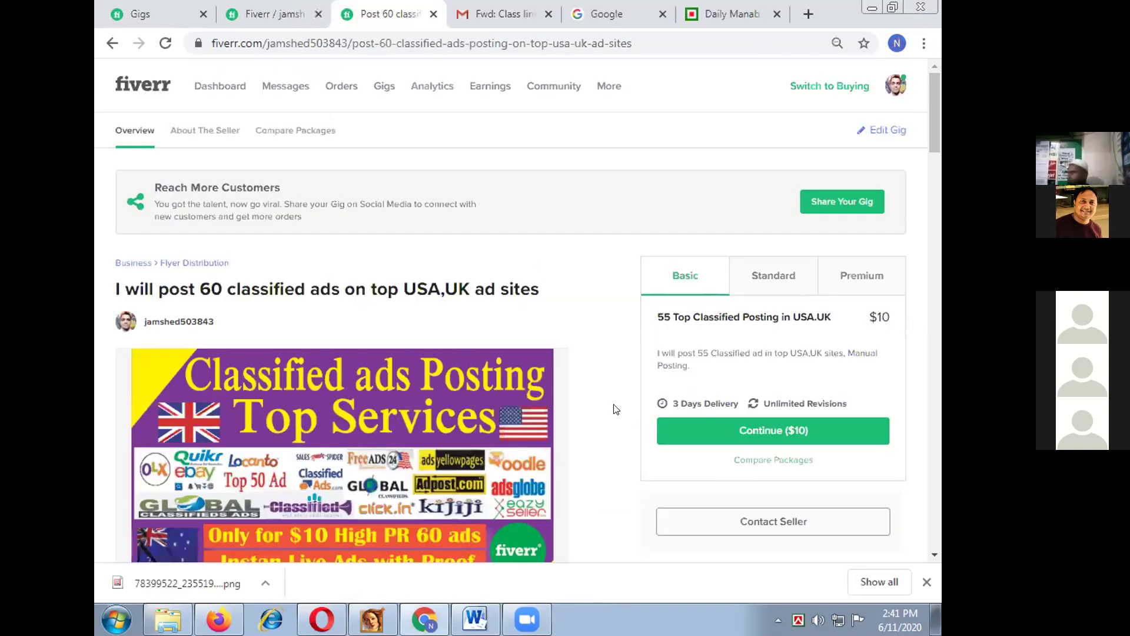
pyautogui.click(874, 8)
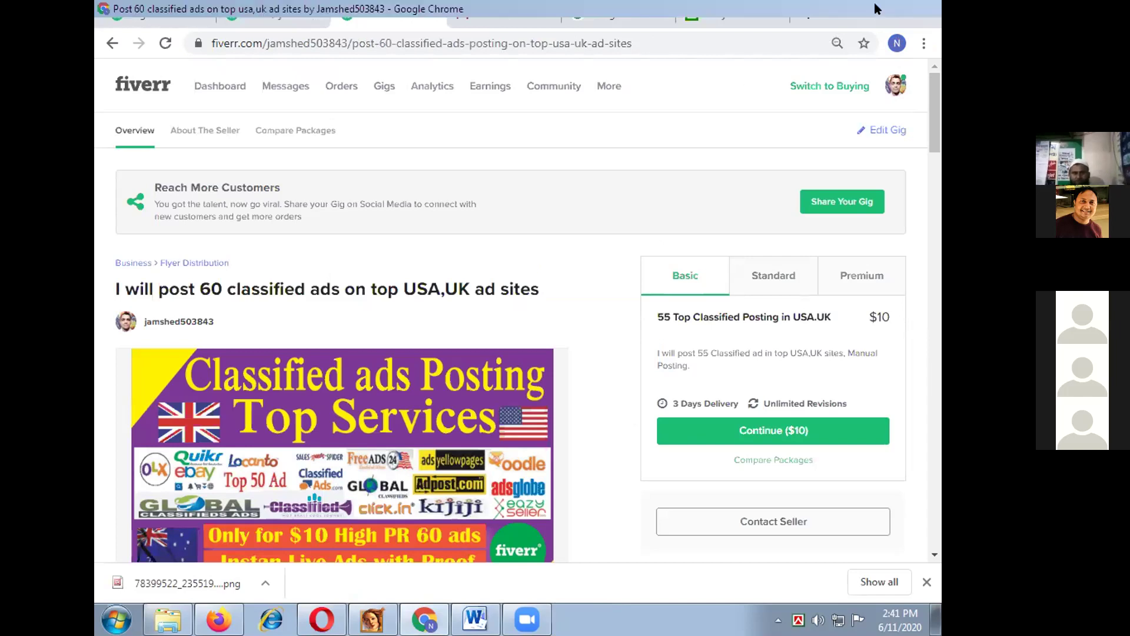
pyautogui.click(873, 8)
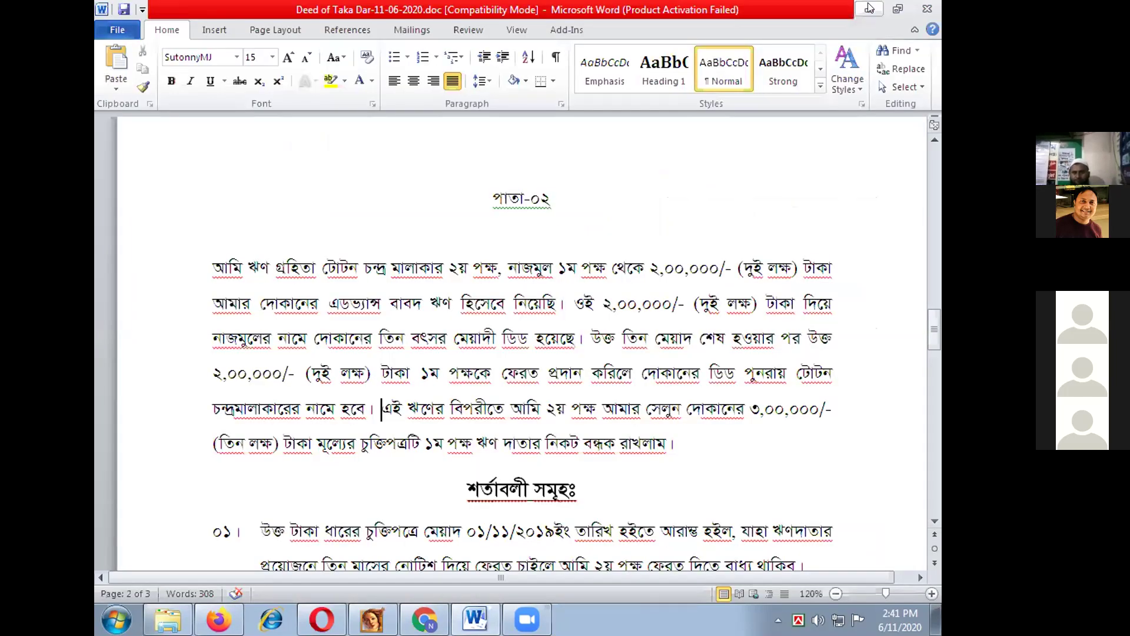
pyautogui.click(871, 8)
pyautogui.click(873, 8)
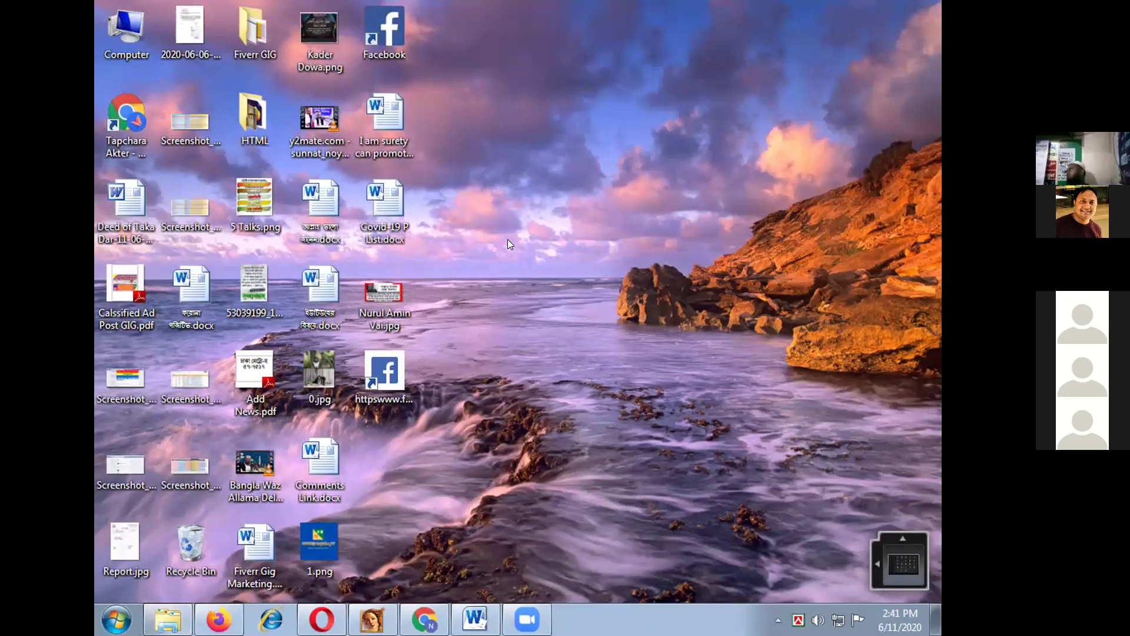
# Step: Refresh the desktop so the new profile's Chrome shortcut appears
pyautogui.moveTo(424, 620)
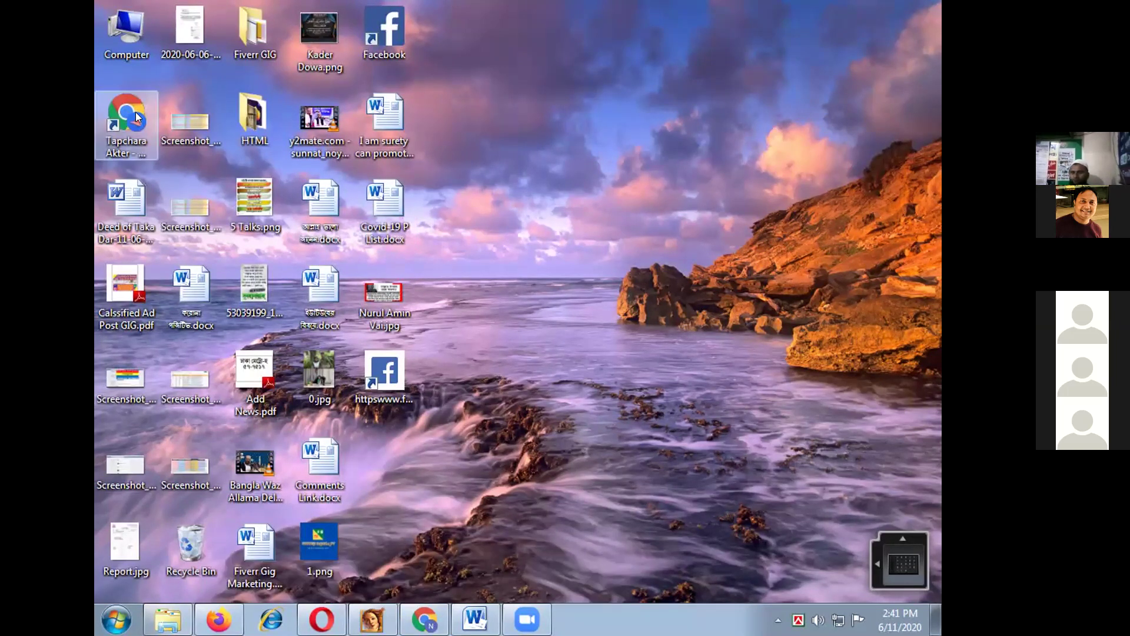
pyautogui.rightClick(522, 165)
pyautogui.click(550, 215)
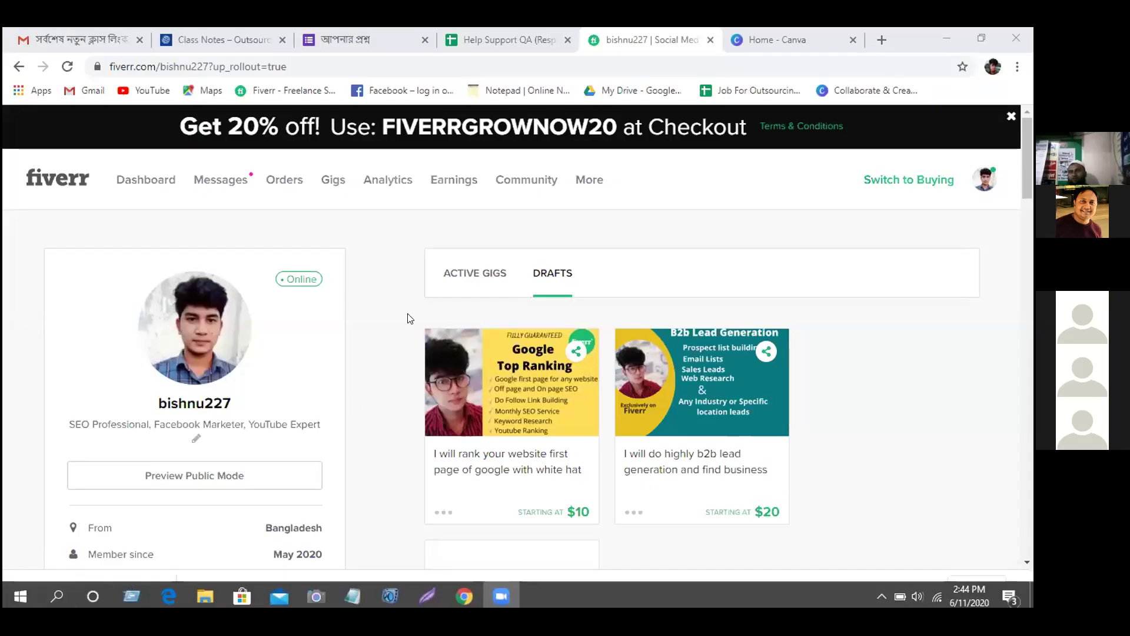
# Step: Open the first draft gig, 'I will rank your website first page of google', and view its next gallery image
pyautogui.click(503, 601)
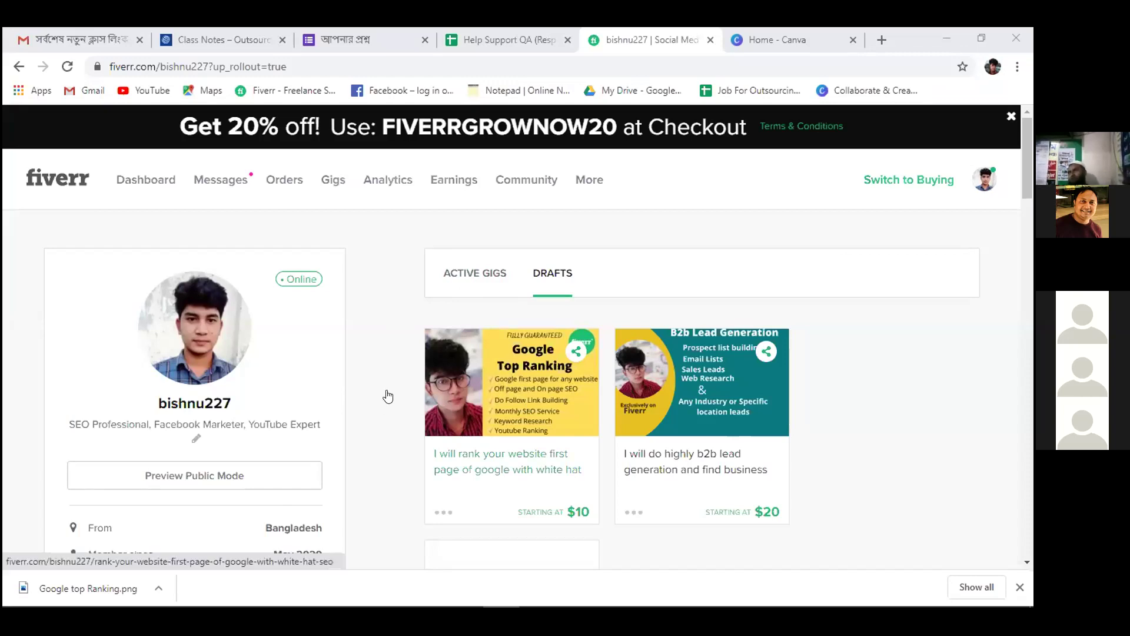
pyautogui.click(516, 351)
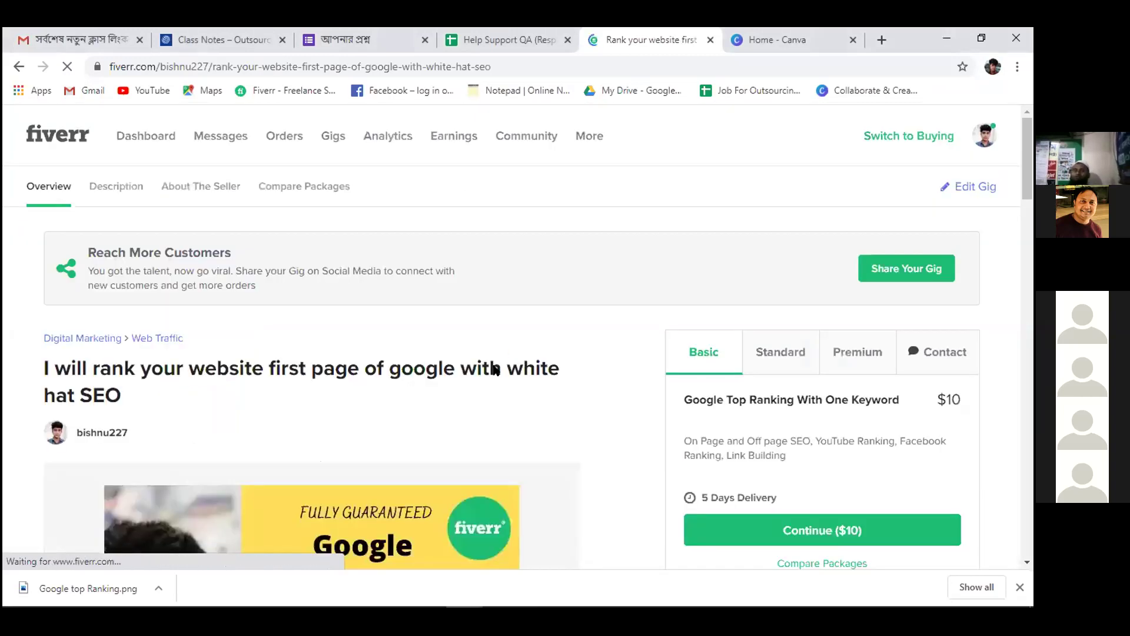
pyautogui.scroll(-4, 447, 365)
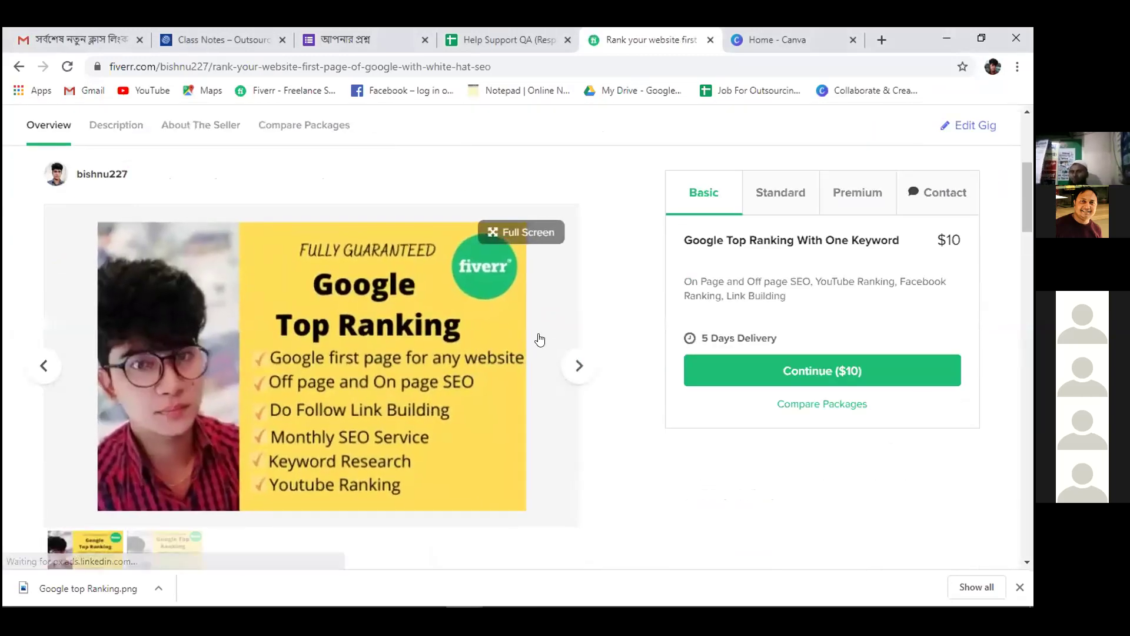
pyautogui.click(577, 364)
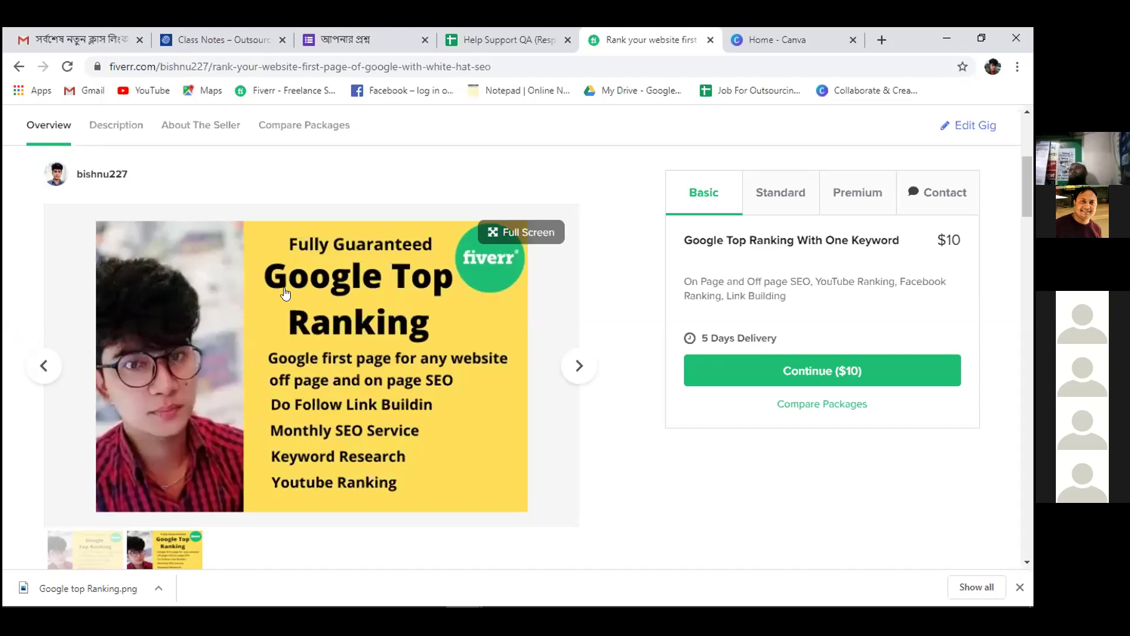
pyautogui.scroll(5, 286, 293)
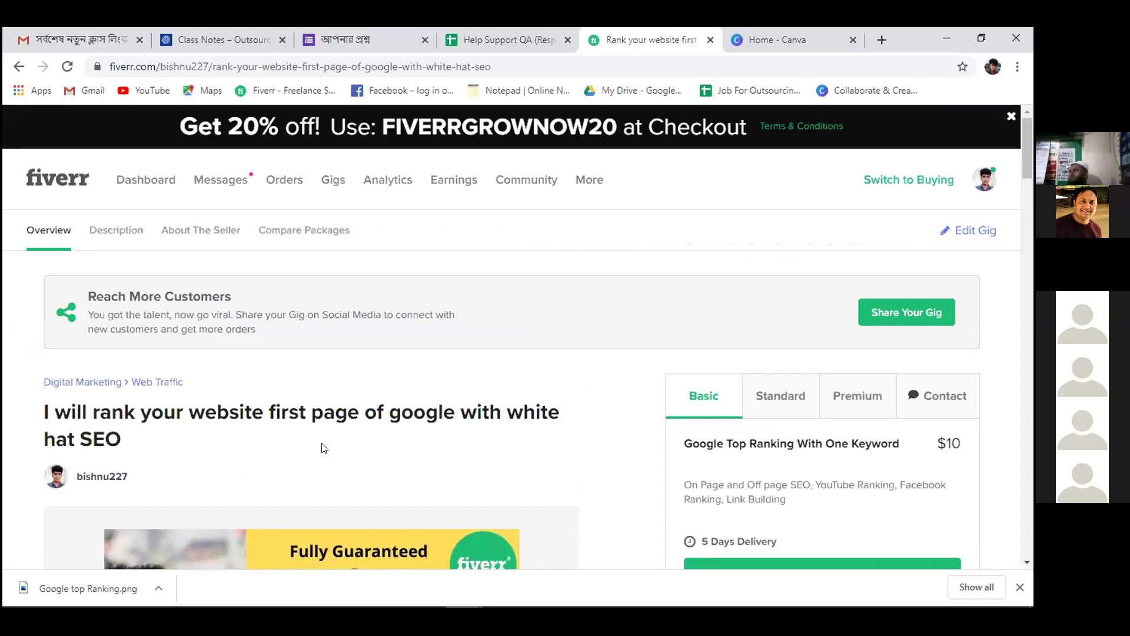
pyautogui.scroll(-1, 323, 447)
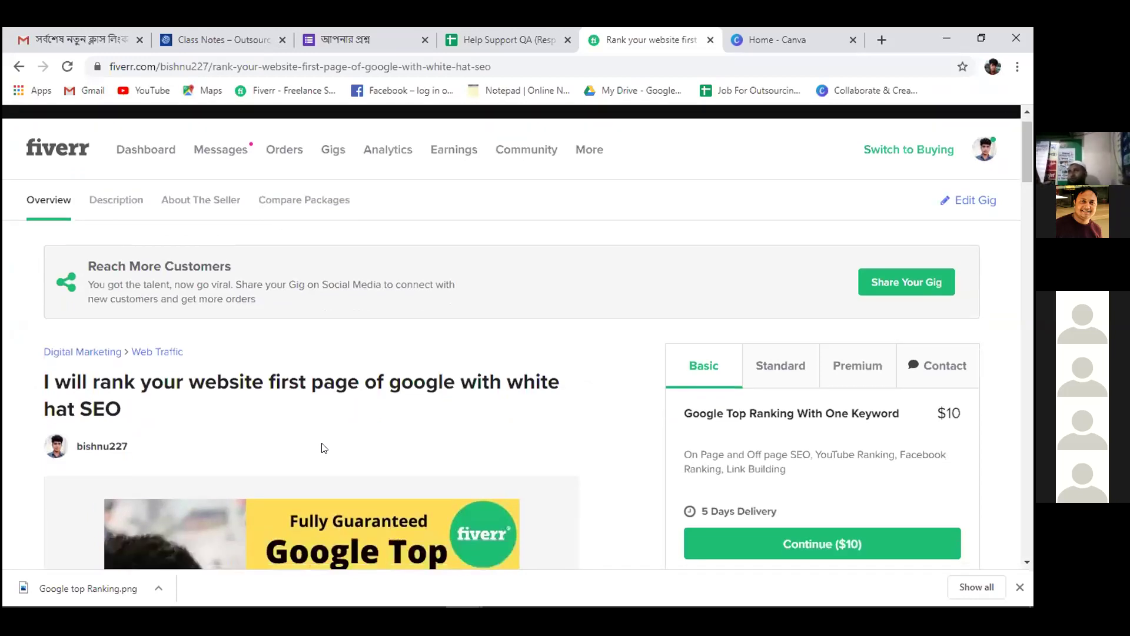